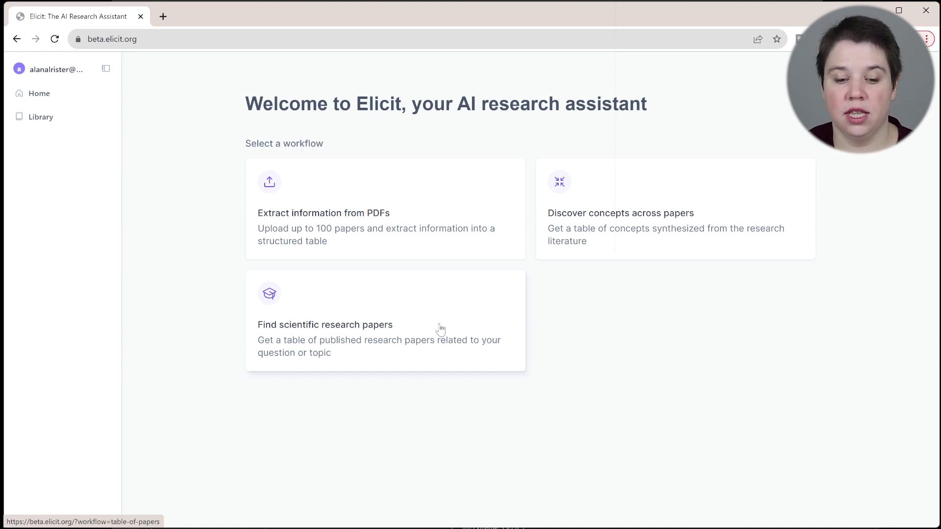
- Run Elicit's paper search for 'Effects of cold therapy recovery on PowerLifting'
left_click(440, 329)
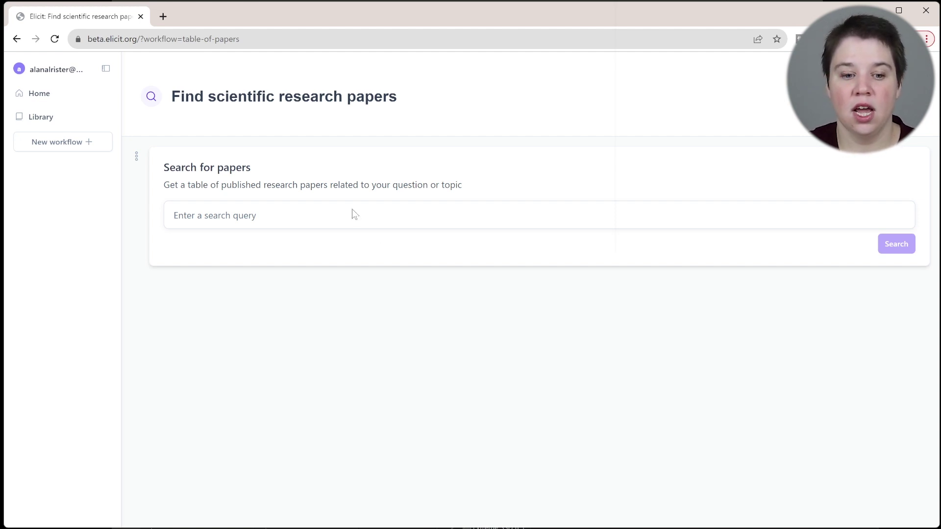
left_click(249, 217)
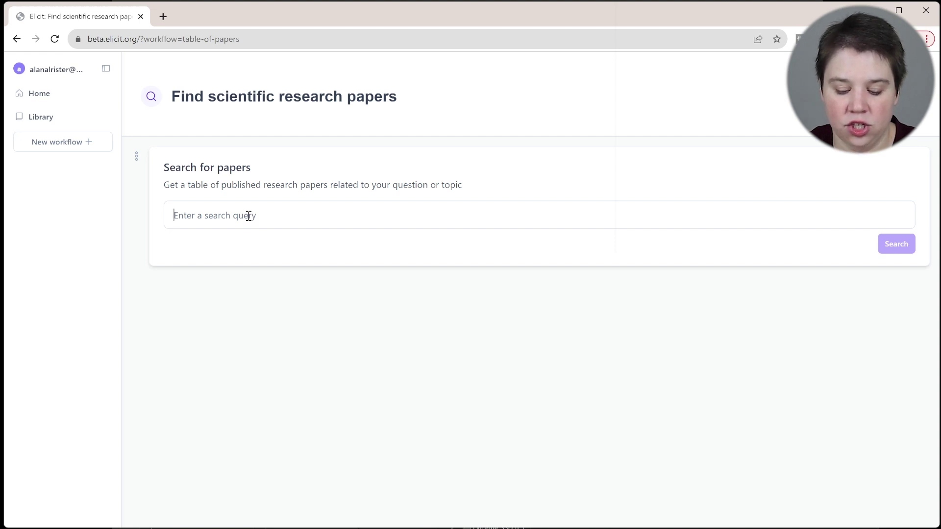
type("Effects of ")
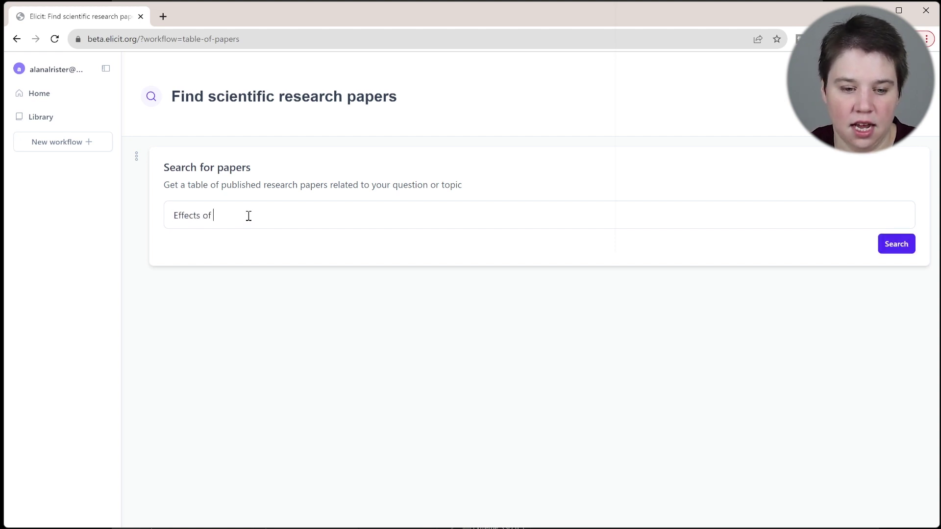
type("recovery")
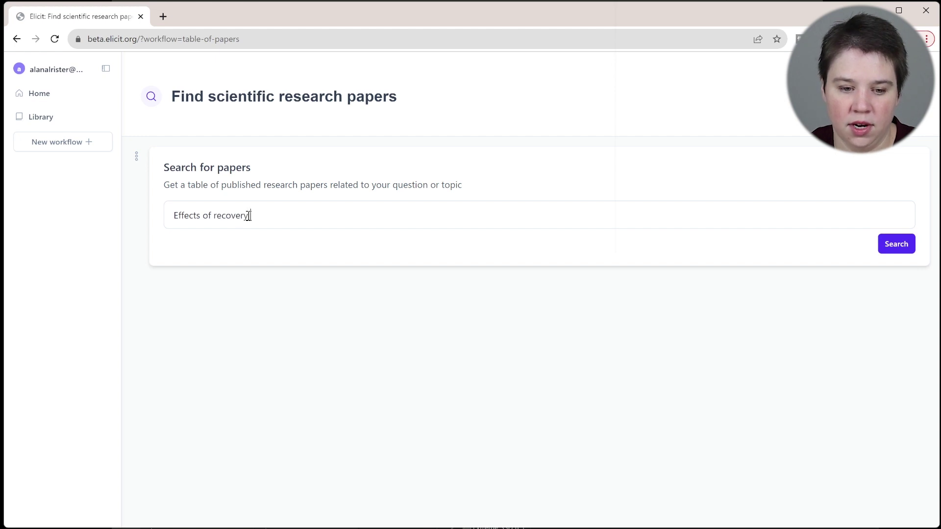
type(" on PowerLifting")
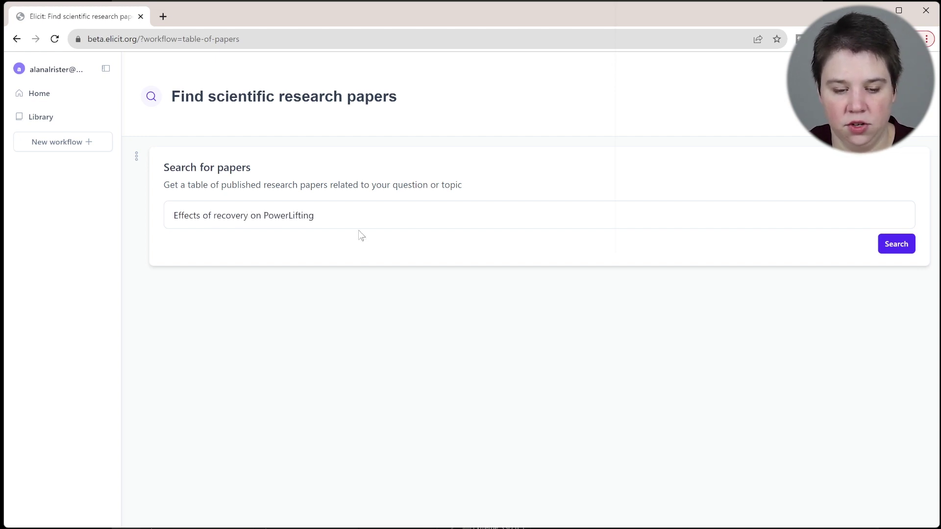
key("ctrl+Left")
key("ctrl+Left")
key("ctrl+Left")
type("cold thera")
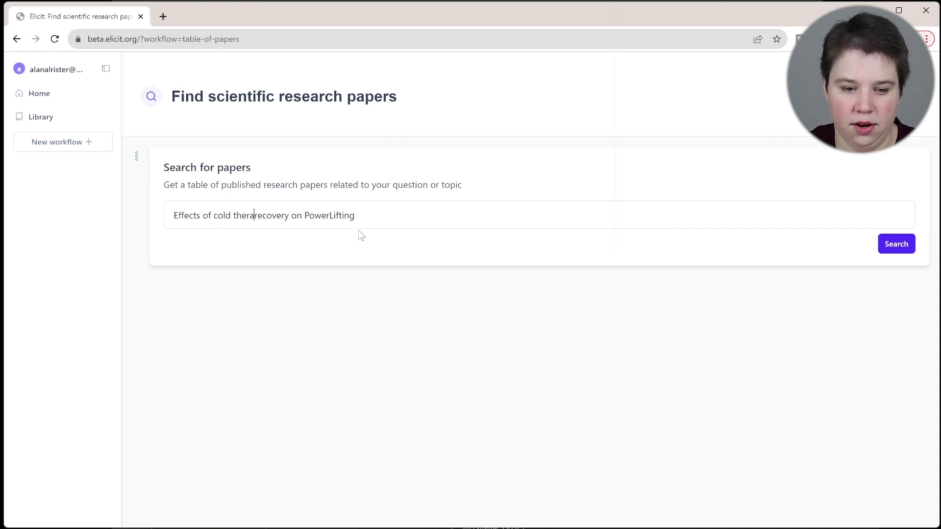
type("py")
left_click(896, 244)
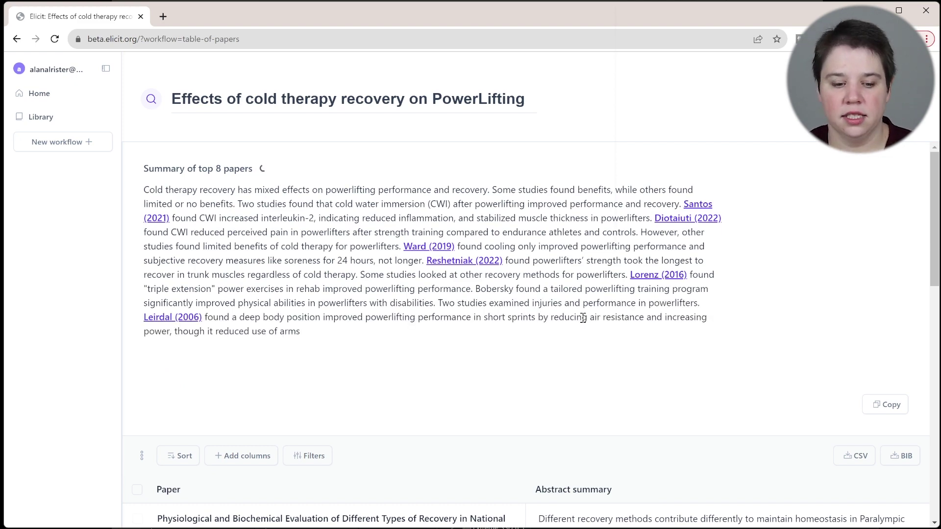
- Add an 'Abstract contains: Powerlifting' filter to the results and save it
scroll(583, 318, "down", 6)
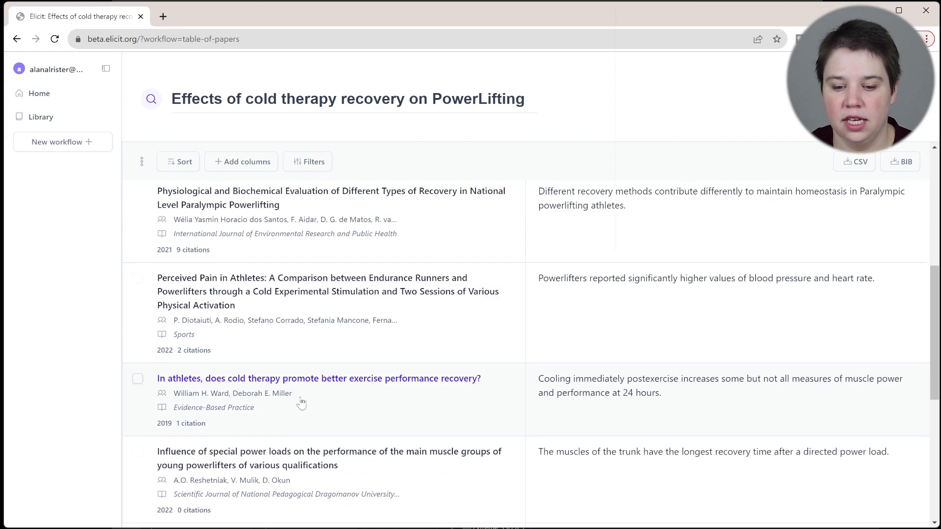
scroll(302, 403, "down", 4)
scroll(302, 403, "up", 8)
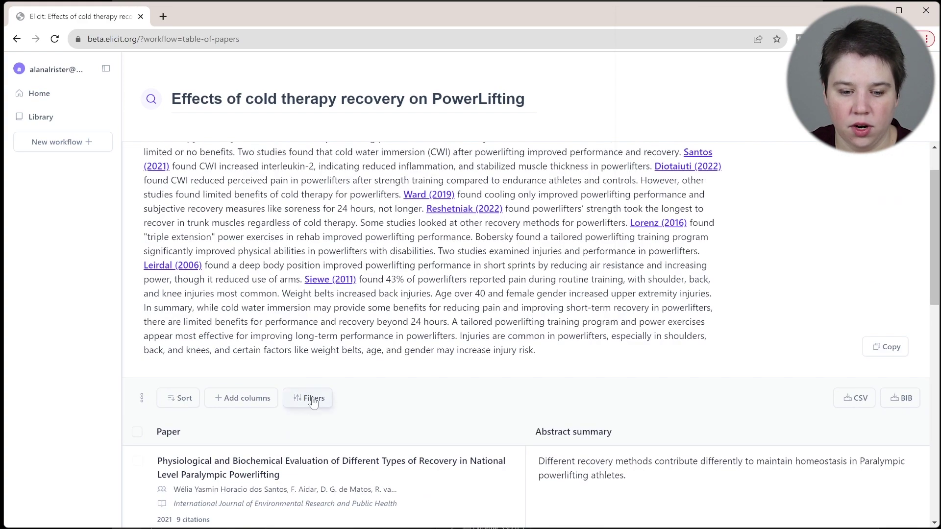
left_click(314, 402)
scroll(360, 442, "down", 6)
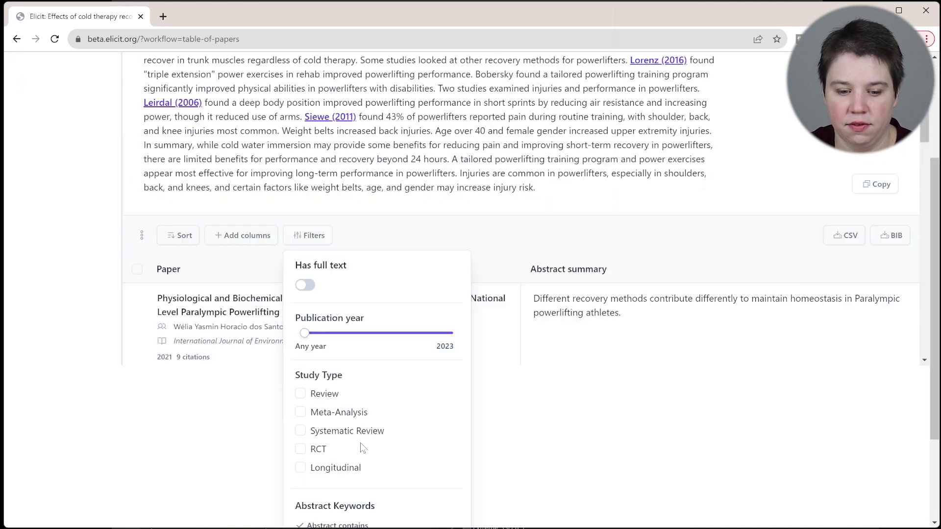
type("Po")
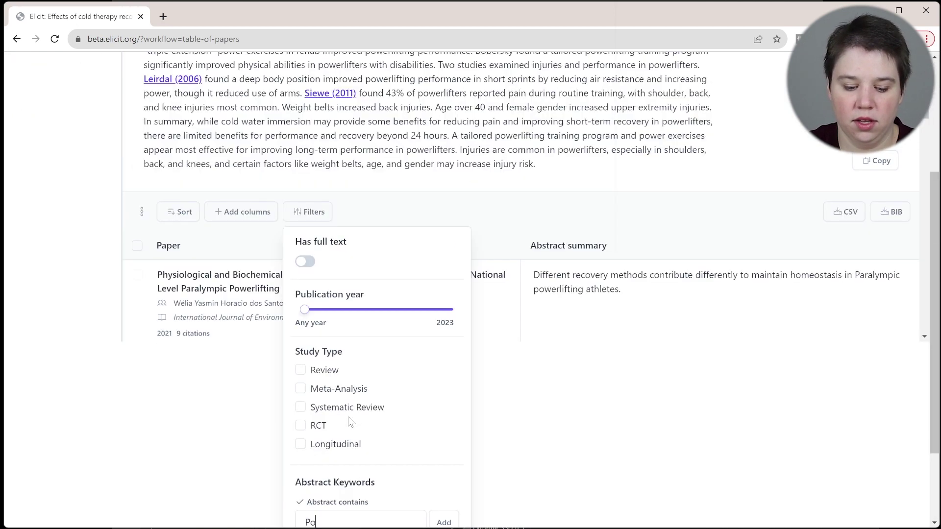
type("werlifting")
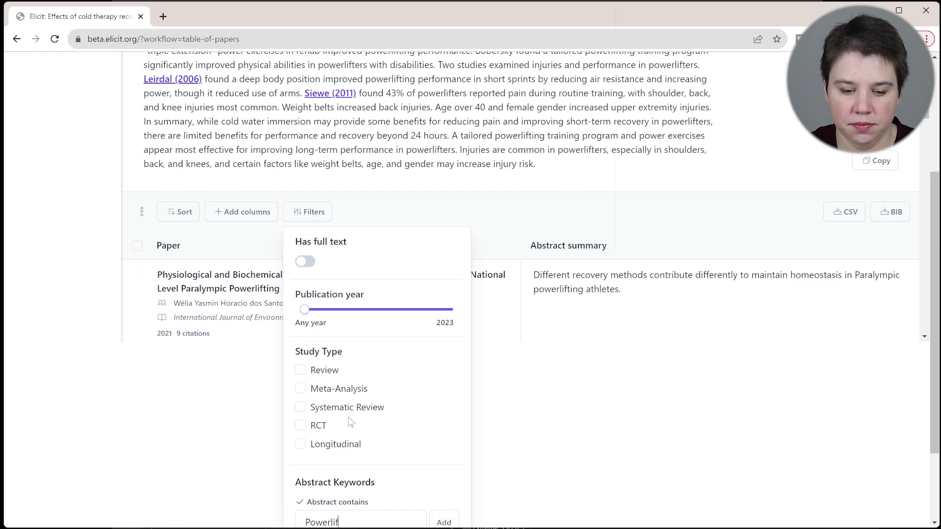
left_click(445, 467)
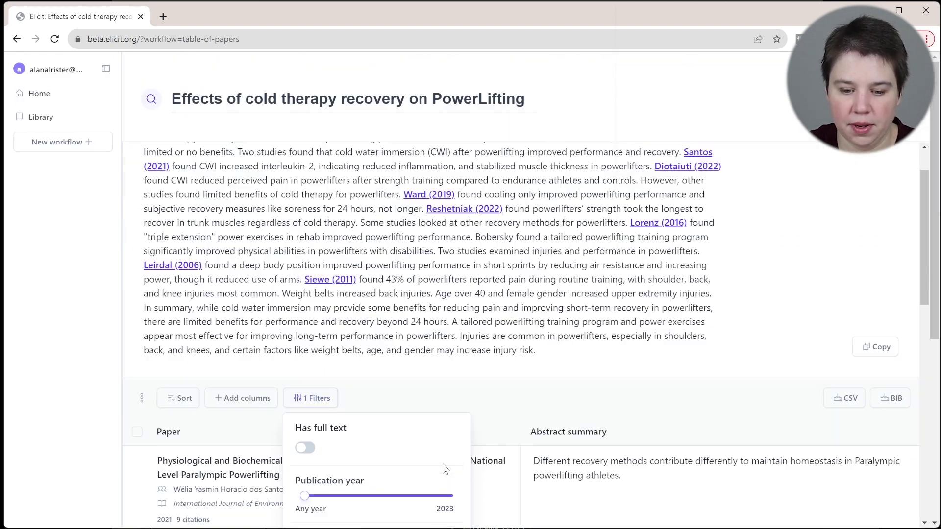
scroll(444, 338, "down", 2)
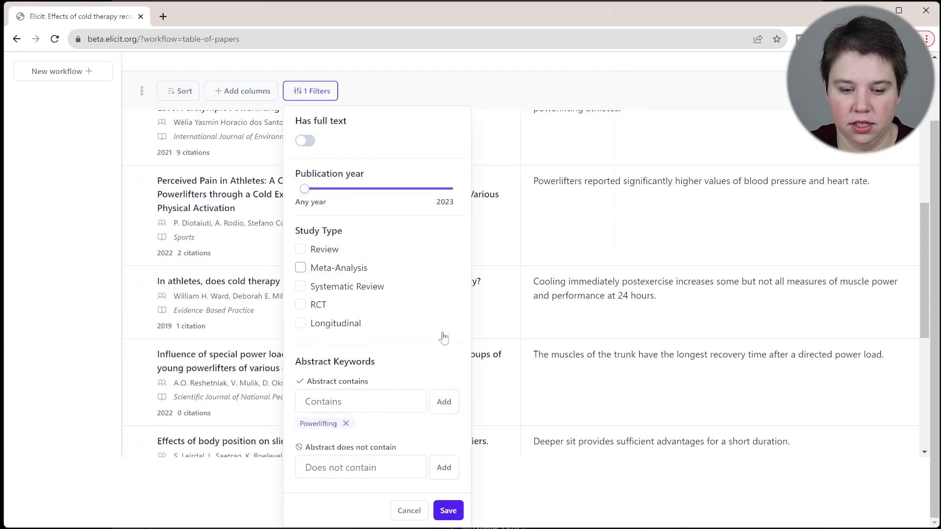
left_click(447, 508)
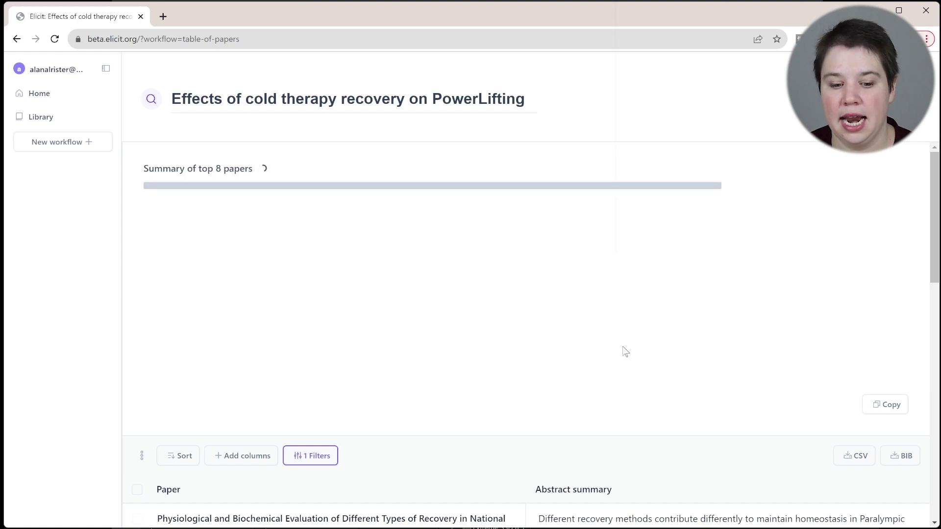
- Scroll through the Powerlifting-filtered papers and summary, then open a new browser tab
scroll(626, 351, "down", 3)
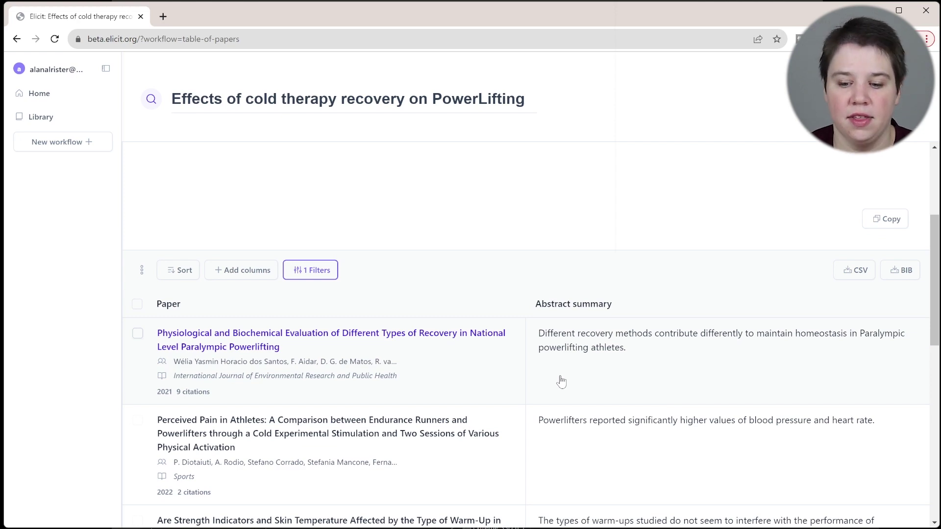
scroll(561, 381, "down", 5)
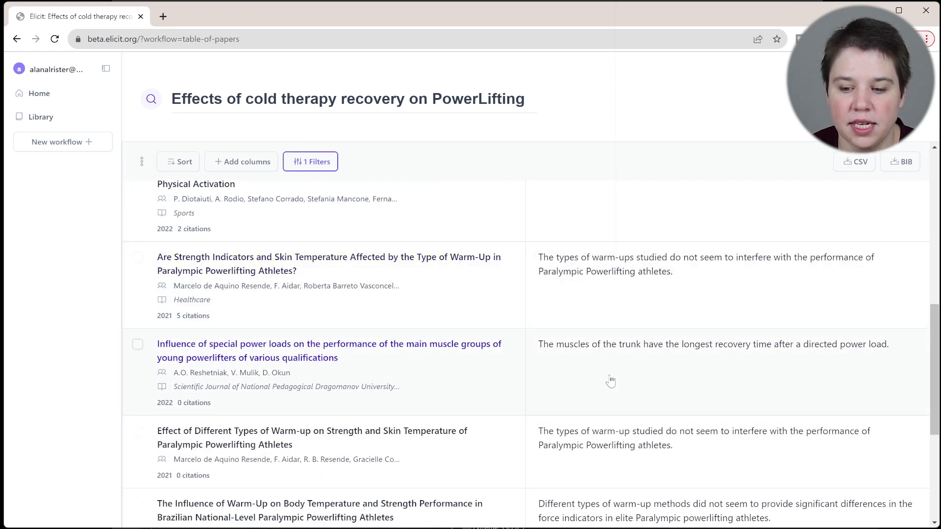
scroll(610, 381, "down", 2)
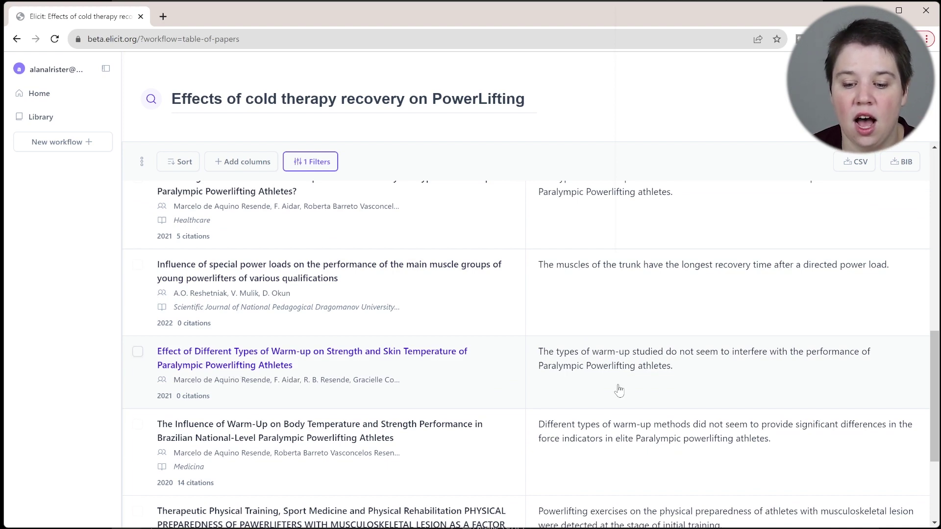
scroll(620, 391, "down", 3)
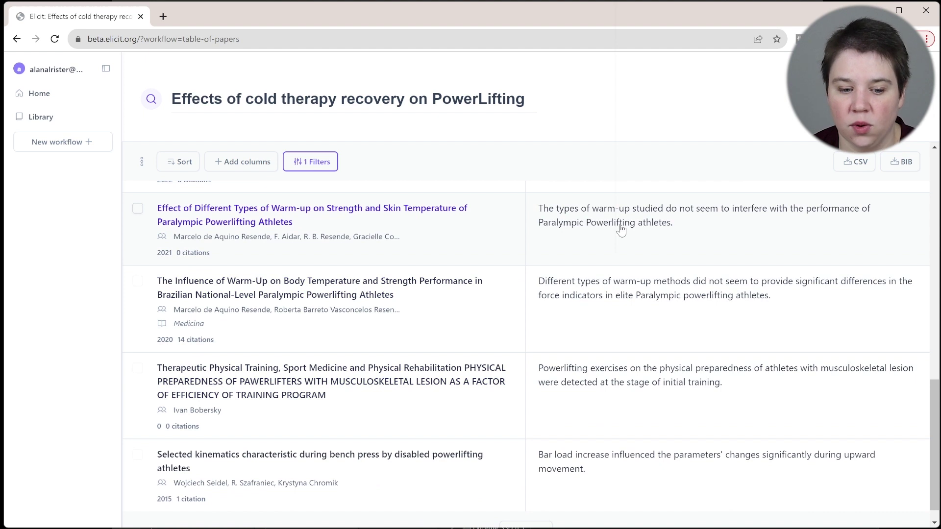
scroll(674, 417, "down", 1)
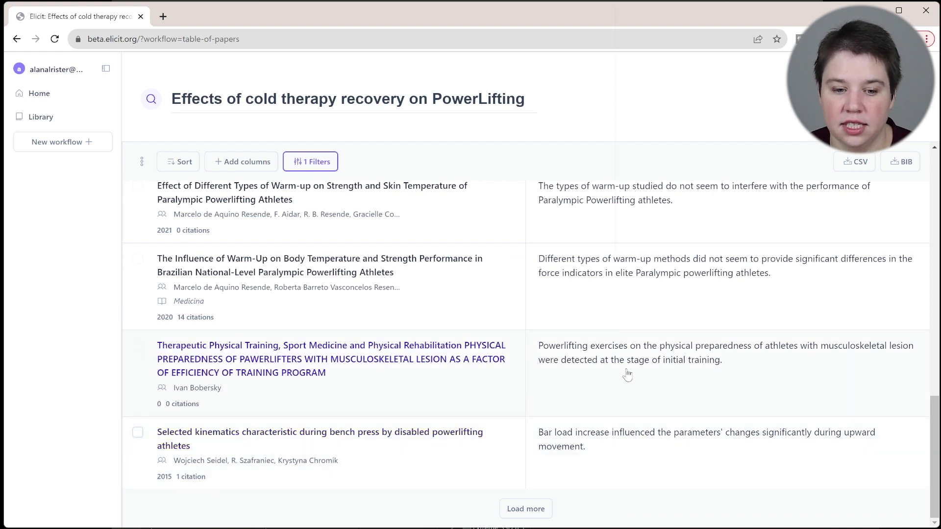
scroll(574, 271, "up", 1)
scroll(574, 271, "up", 4)
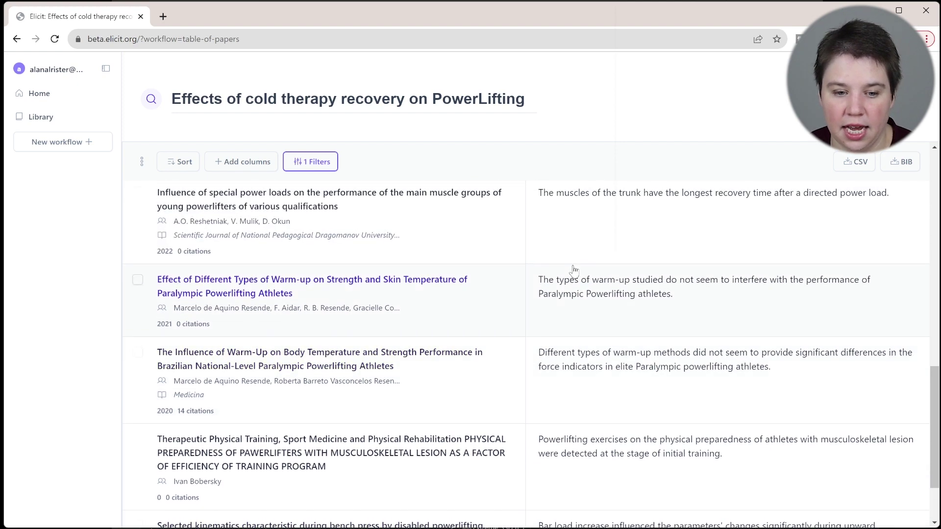
scroll(574, 271, "up", 3)
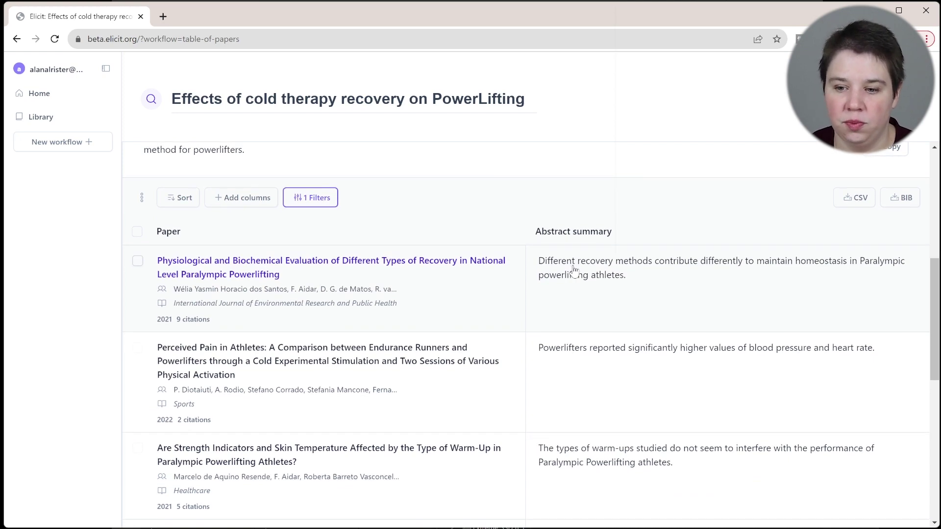
scroll(575, 271, "up", 4)
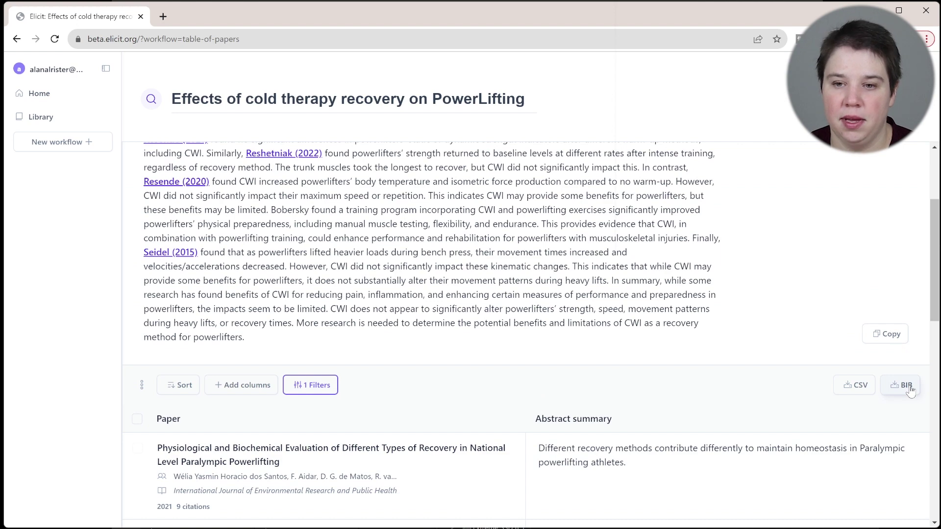
scroll(408, 358, "down", 7)
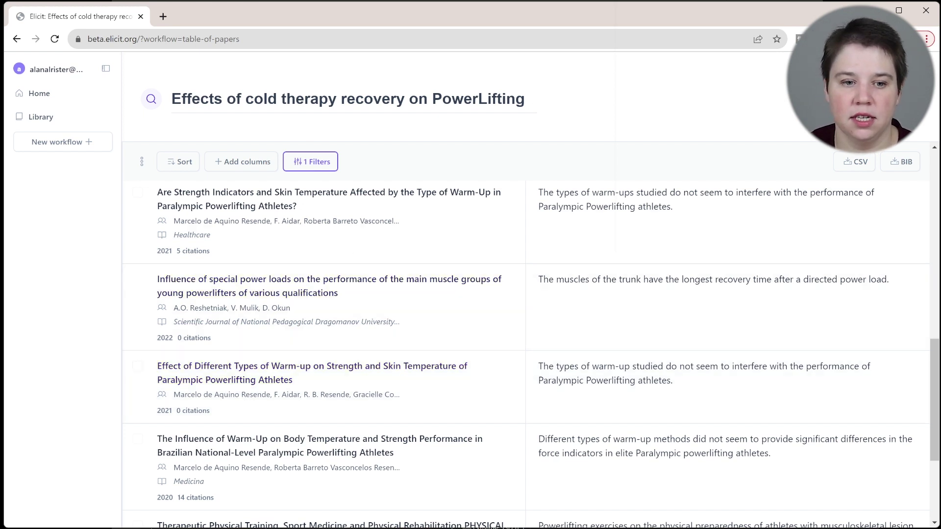
left_click(165, 17)
- Go to researchrabbit.ai and enter the ResearchRabbit app
type("researchrabbit.ai")
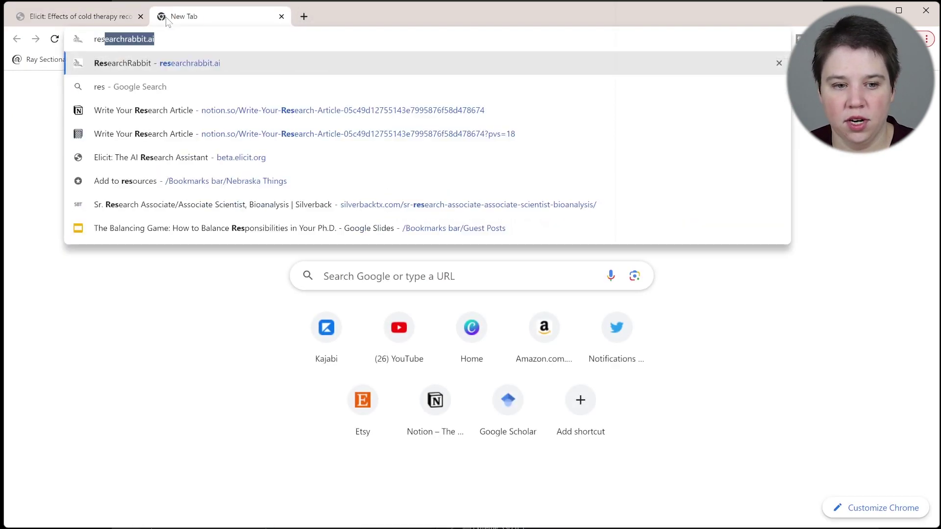
key("Return")
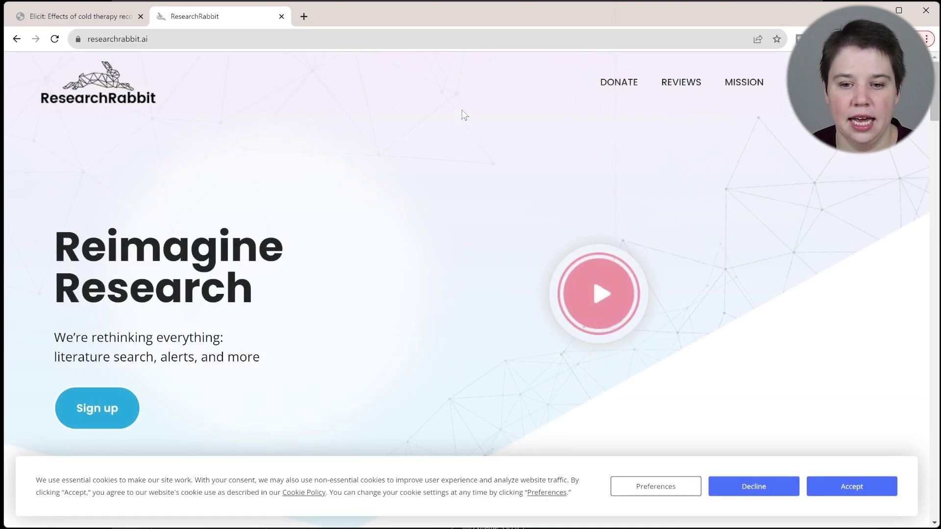
left_click(824, 82)
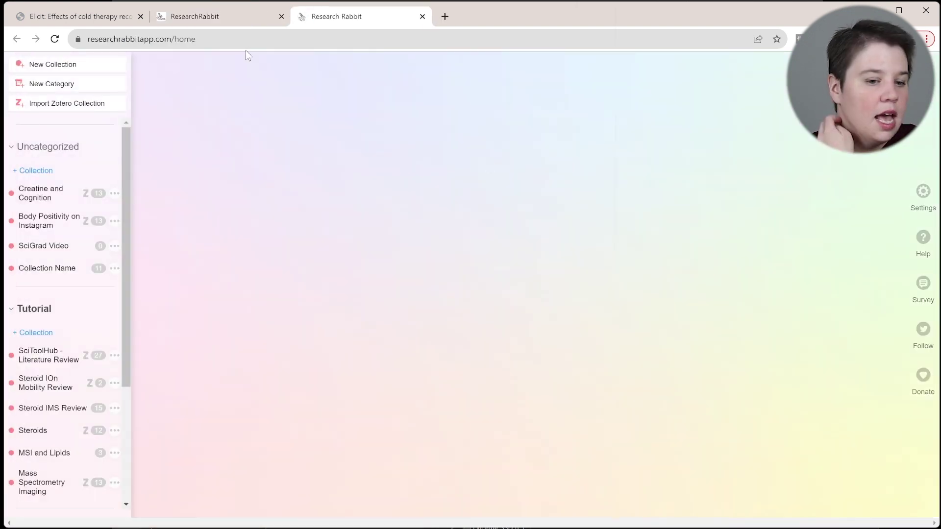
- Create and open the collection 'Recovery Effects on Powerlifting' under Tutorial
left_click(74, 65)
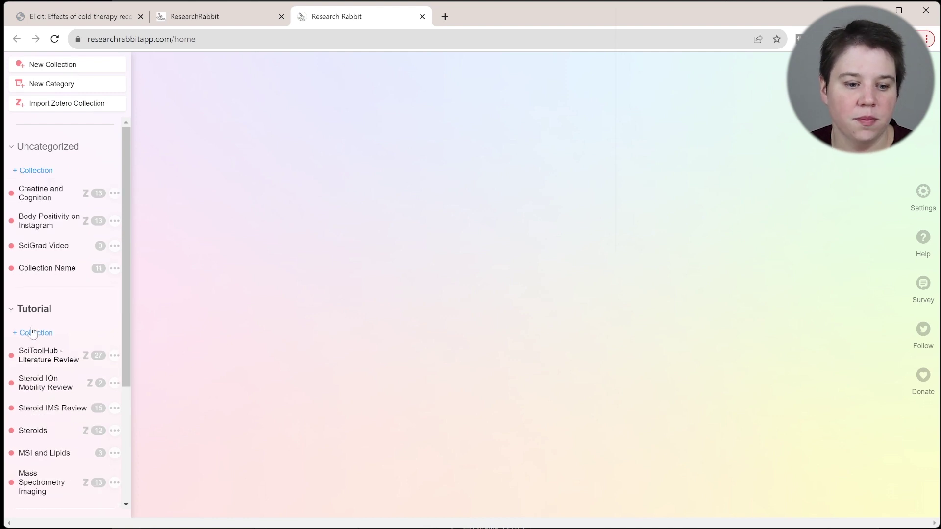
left_click(34, 333)
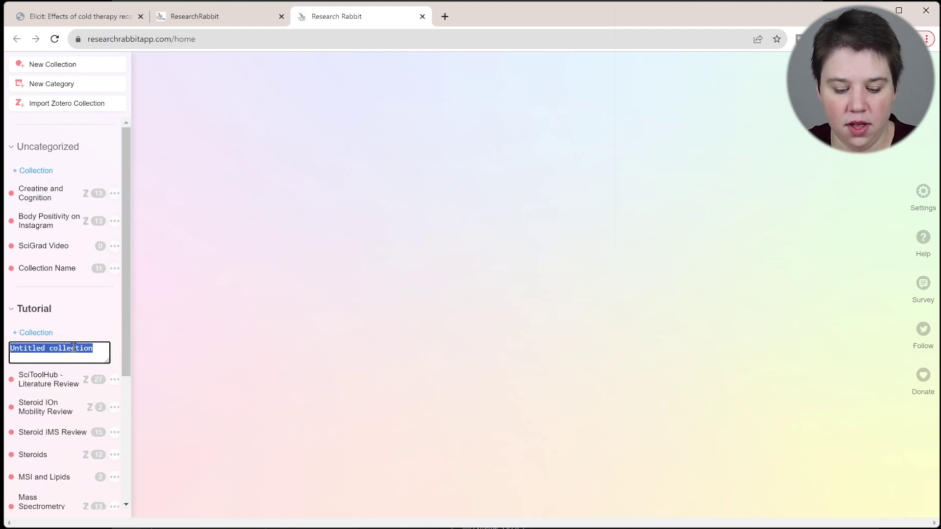
type("Re")
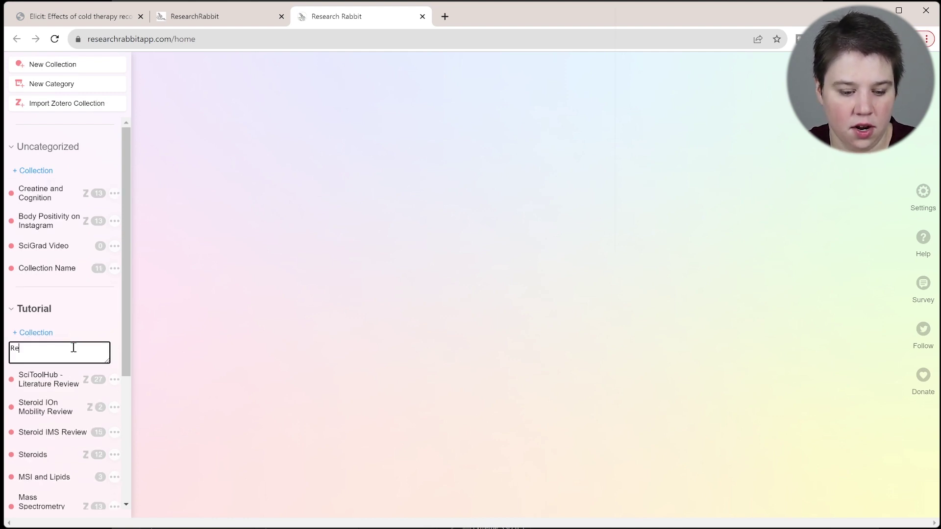
type("covery Effec")
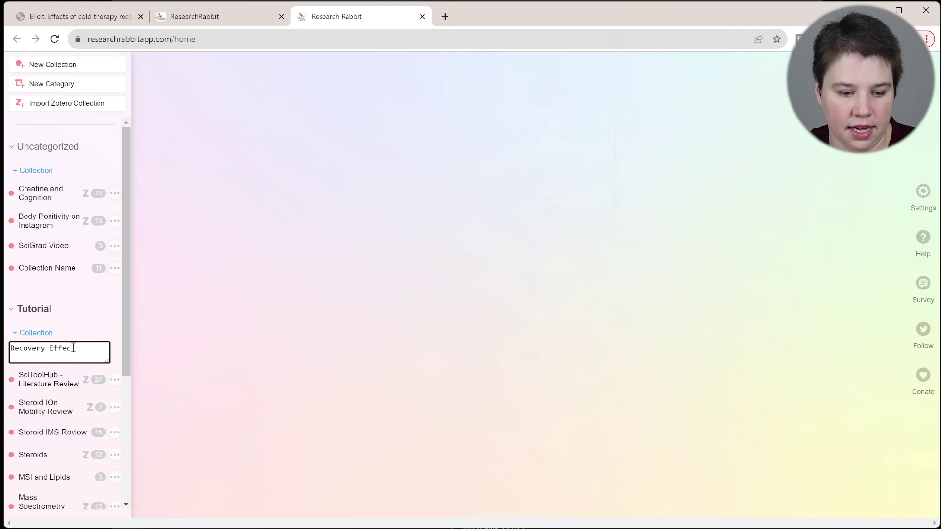
type("ts on Powerlifting")
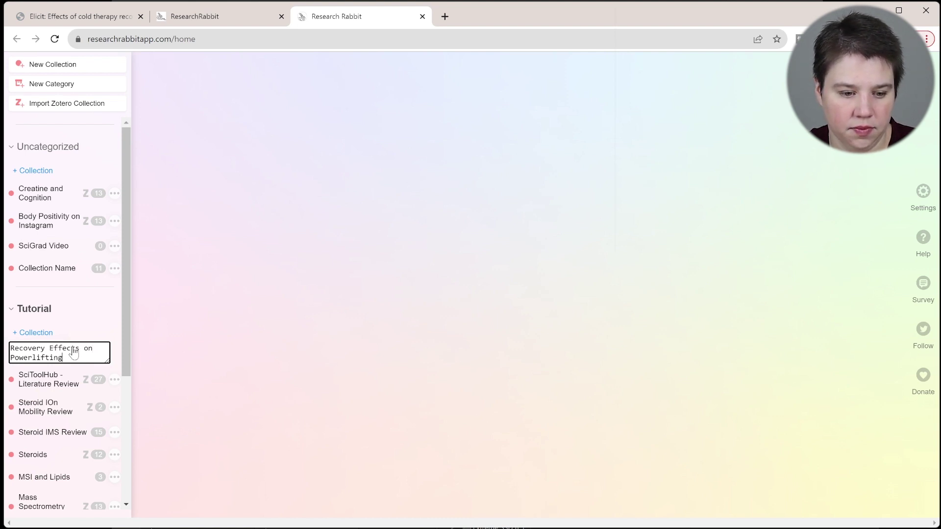
key("Return")
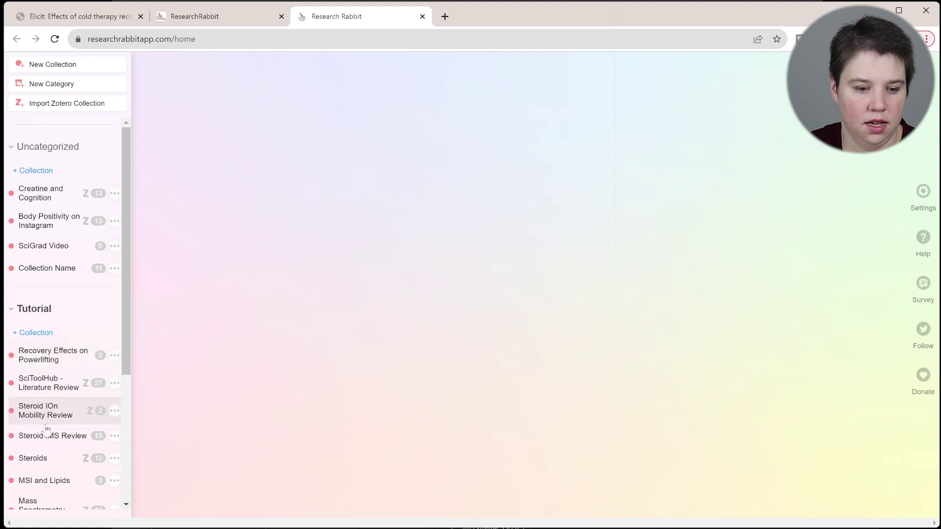
left_click(49, 357)
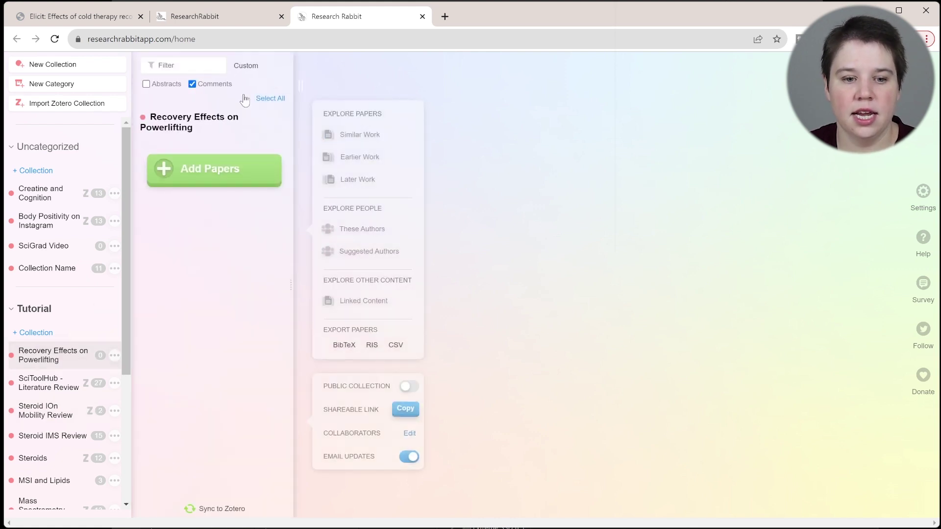
- Import elicit-results (5).bib from Downloads > Tutorials into the collection as BibTeX
left_click(227, 169)
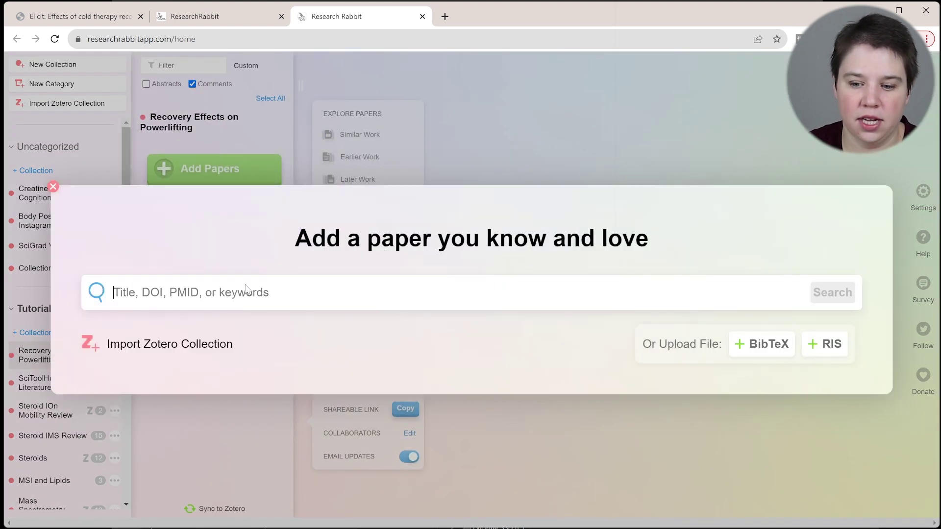
left_click(765, 349)
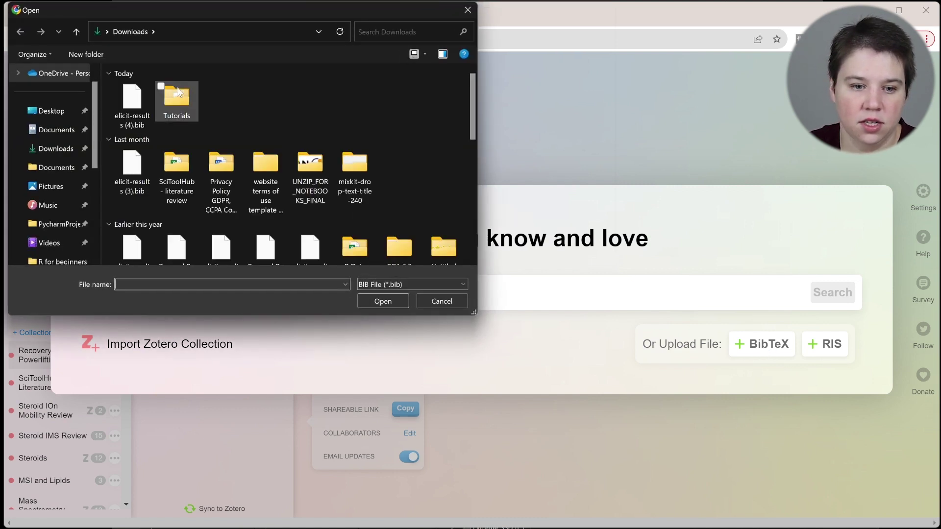
double_click(179, 94)
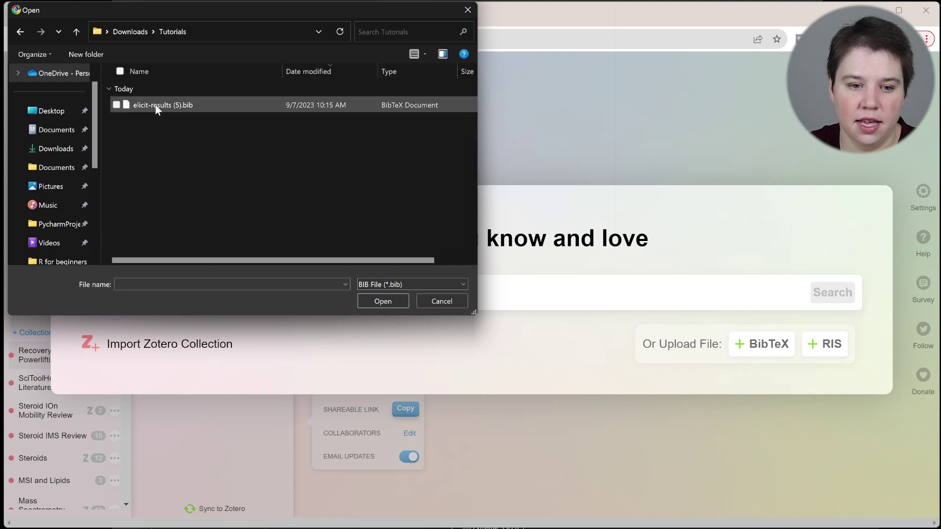
left_click_drag(195, 9, 242, 43)
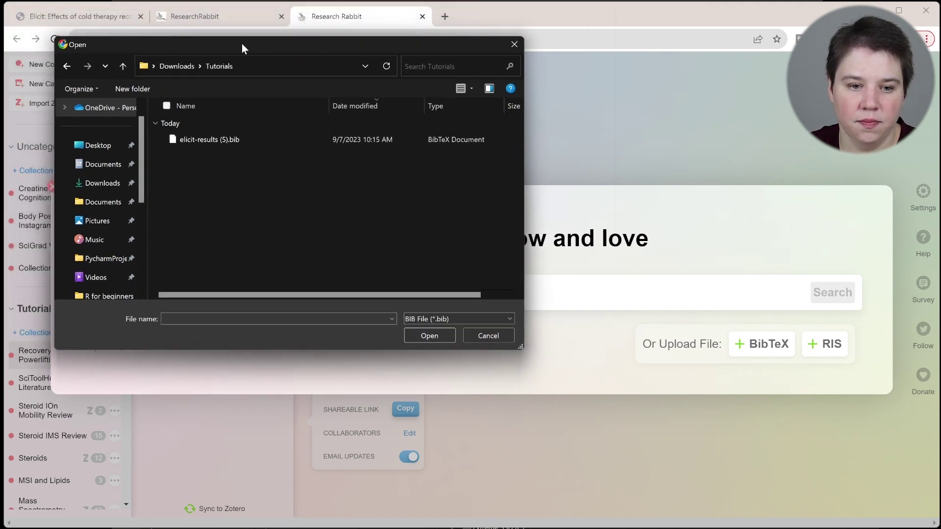
double_click(189, 141)
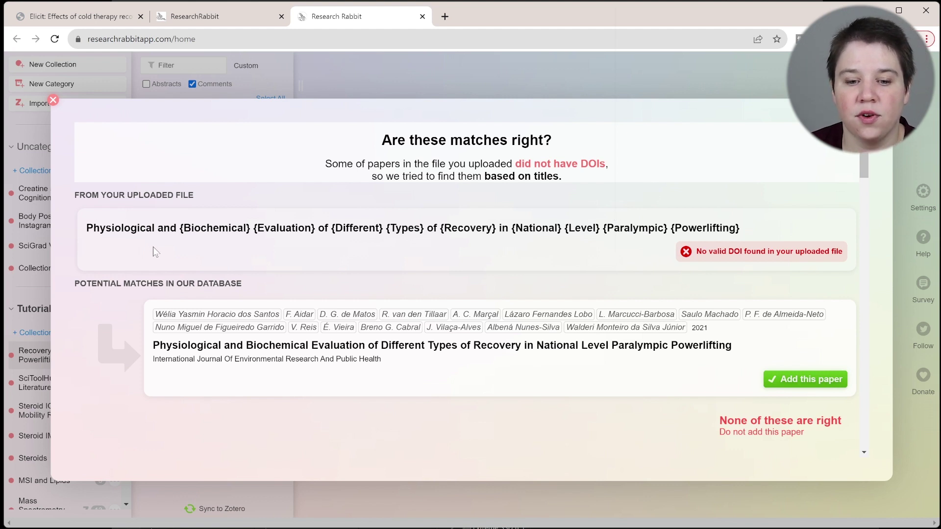
- Accept the suggested match for every uploaded paper, ending with the bench-press kinematics paper
left_click_drag(91, 228, 791, 228)
left_click(792, 228)
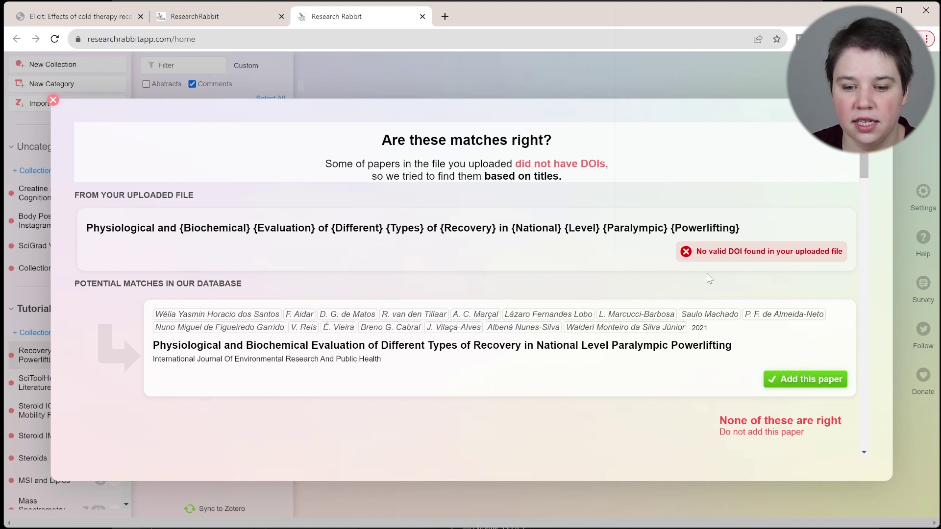
left_click(799, 385)
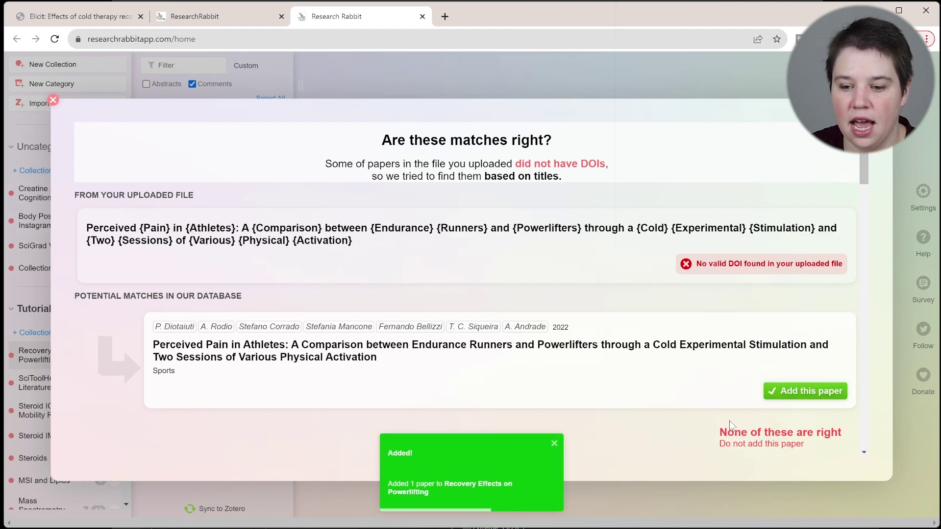
left_click(782, 398)
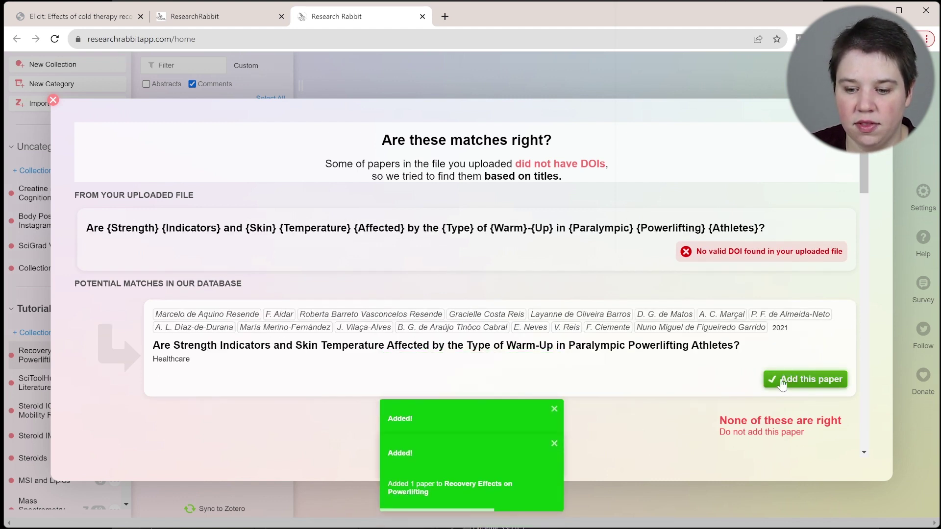
left_click(784, 384)
left_click(784, 373)
left_click(783, 370)
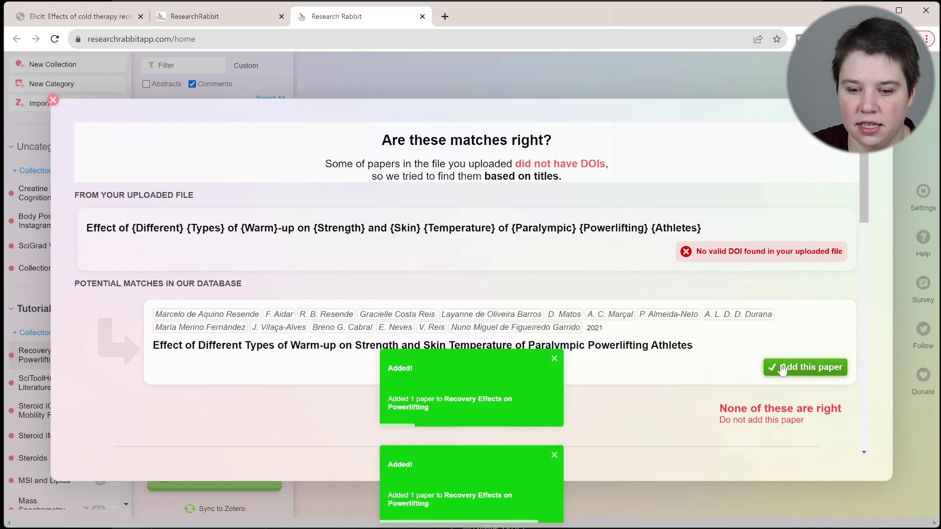
left_click(783, 370)
left_click(785, 388)
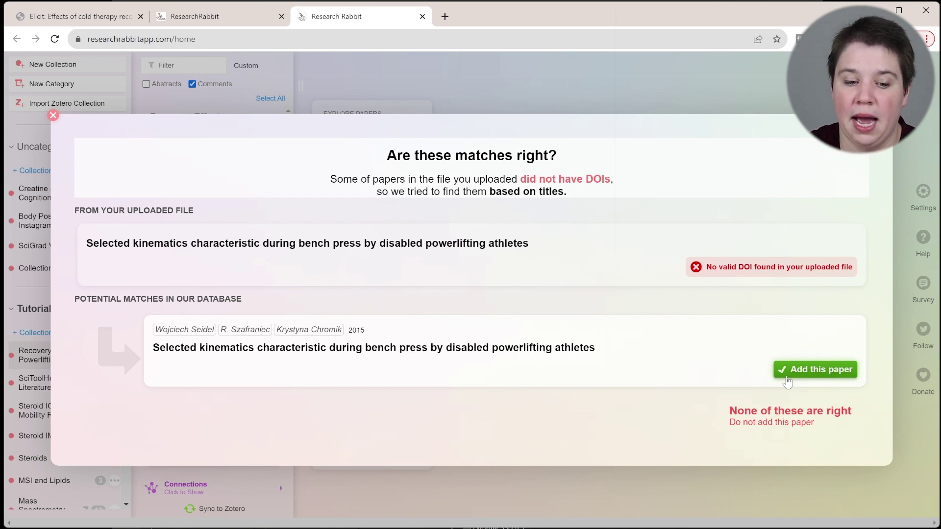
left_click(788, 372)
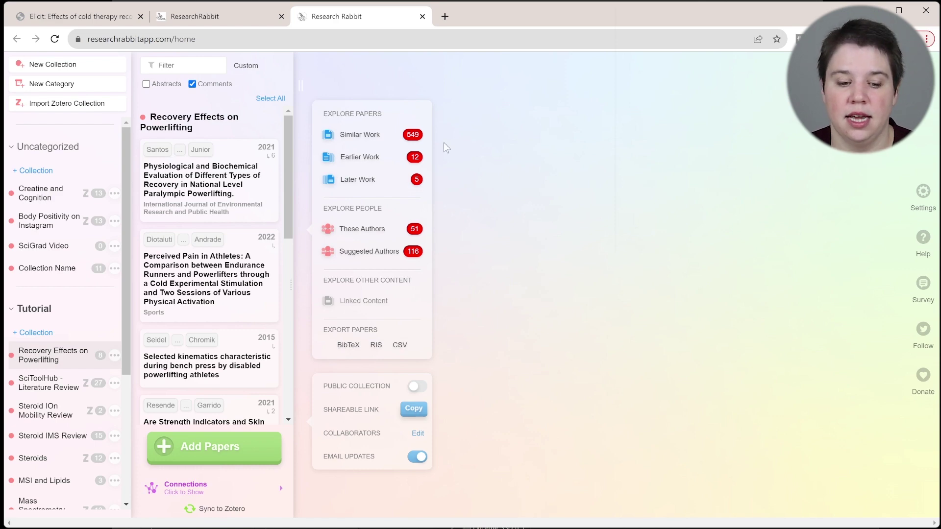
- Show Similar Work and the connections graph for all 8 collection papers
scroll(196, 277, "down", 10)
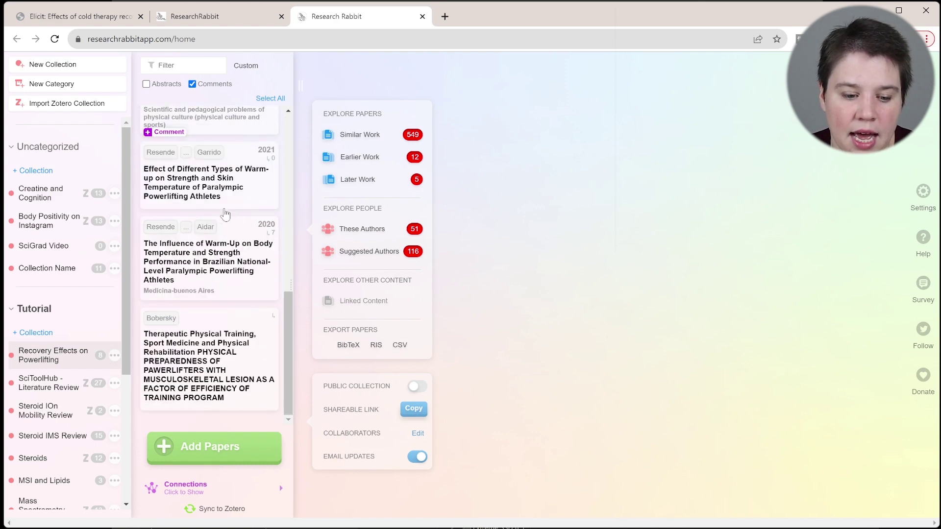
scroll(196, 277, "up", 10)
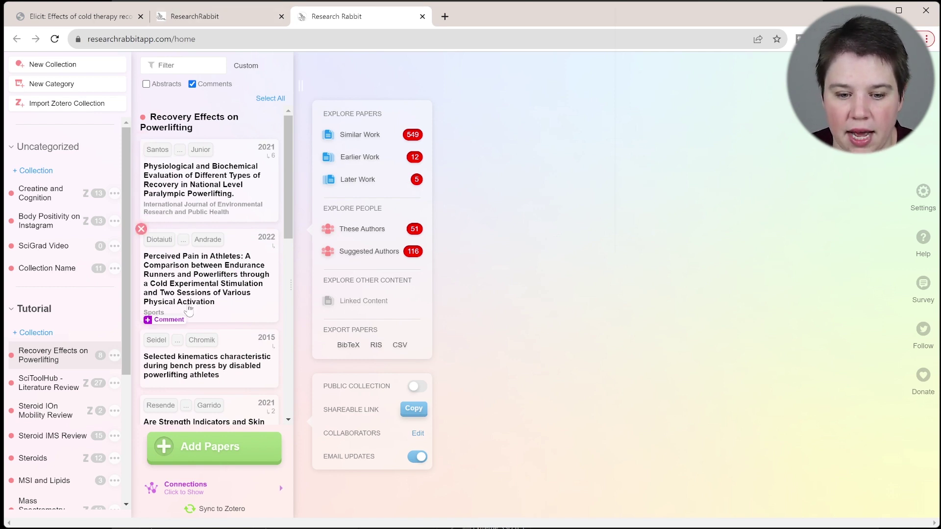
left_click(370, 137)
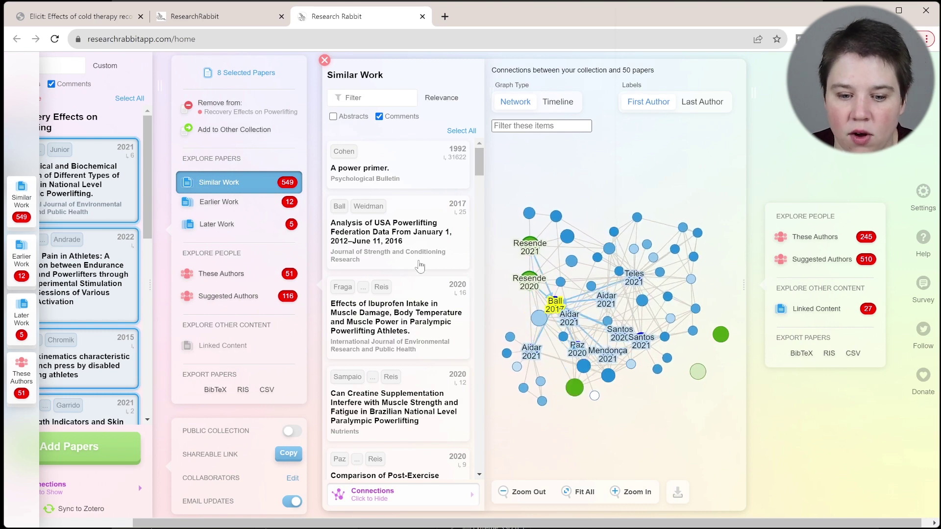
- Tick the ibuprofen, creatine, hypotension, static/dynamic strength and powerlifting injuries papers
scroll(422, 235, "down", 1)
scroll(392, 299, "down", 1)
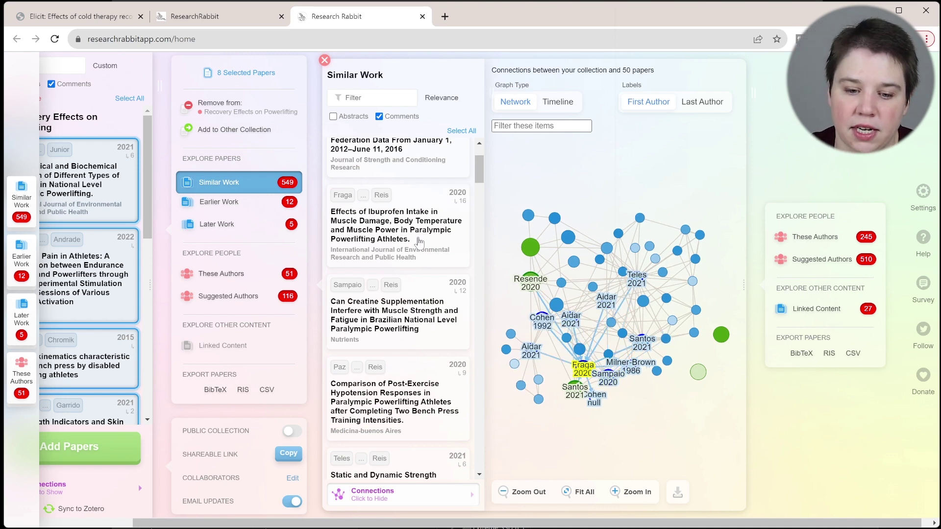
left_click(410, 215)
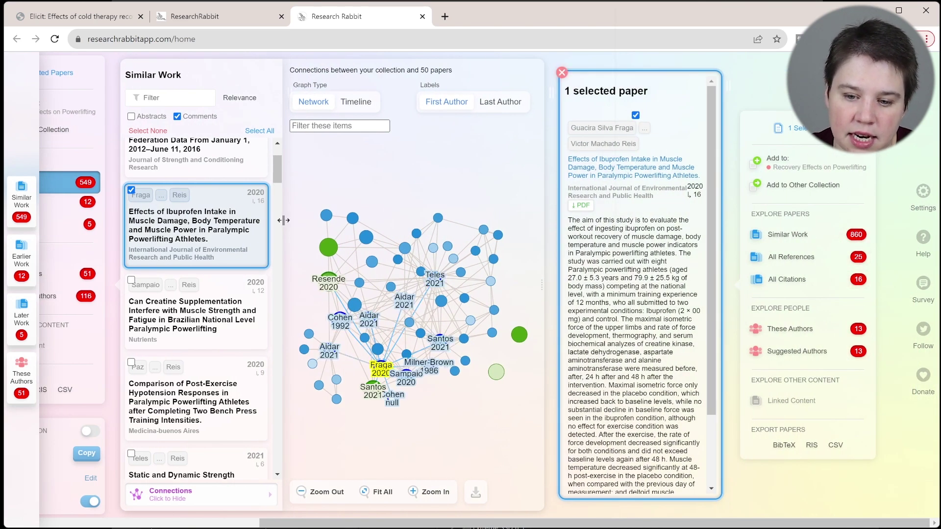
scroll(186, 273, "down", 1)
scroll(187, 273, "up", 1)
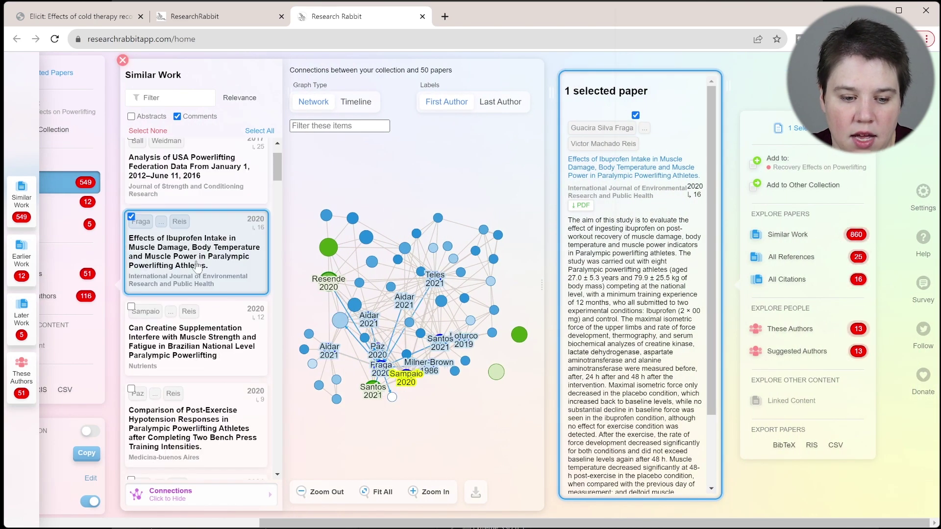
left_click(131, 308)
scroll(140, 321, "down", 2)
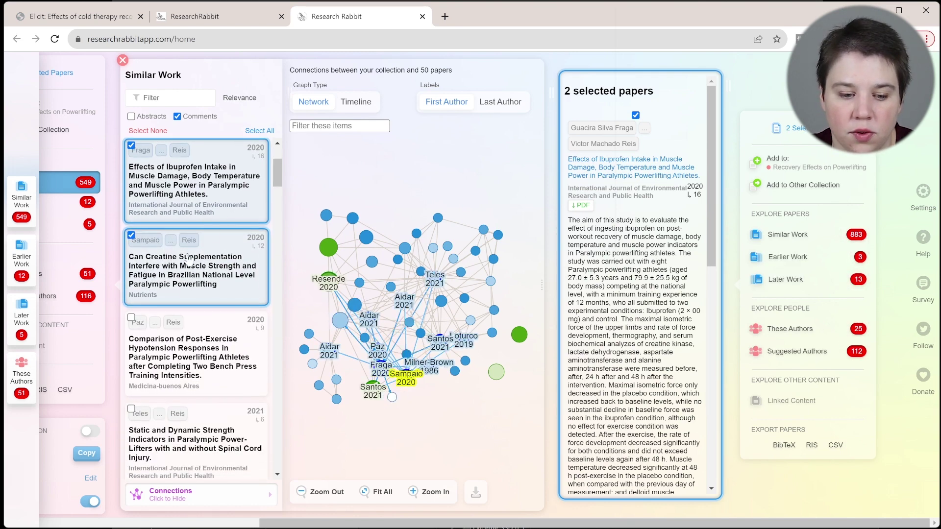
scroll(188, 258, "down", 3)
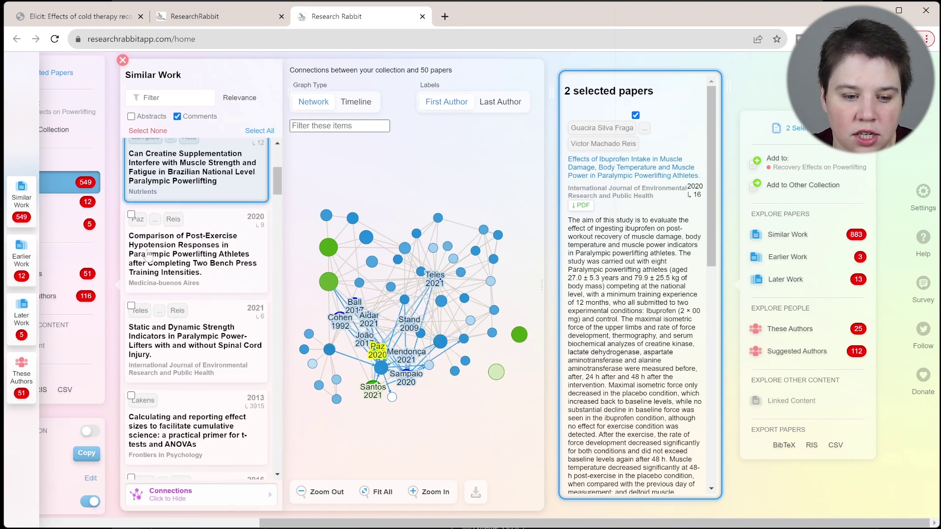
left_click(148, 254)
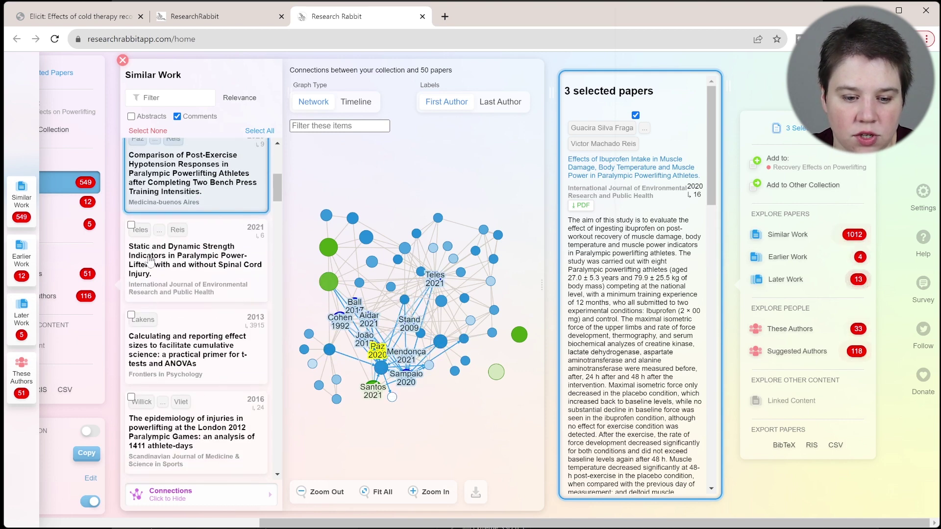
left_click(150, 261)
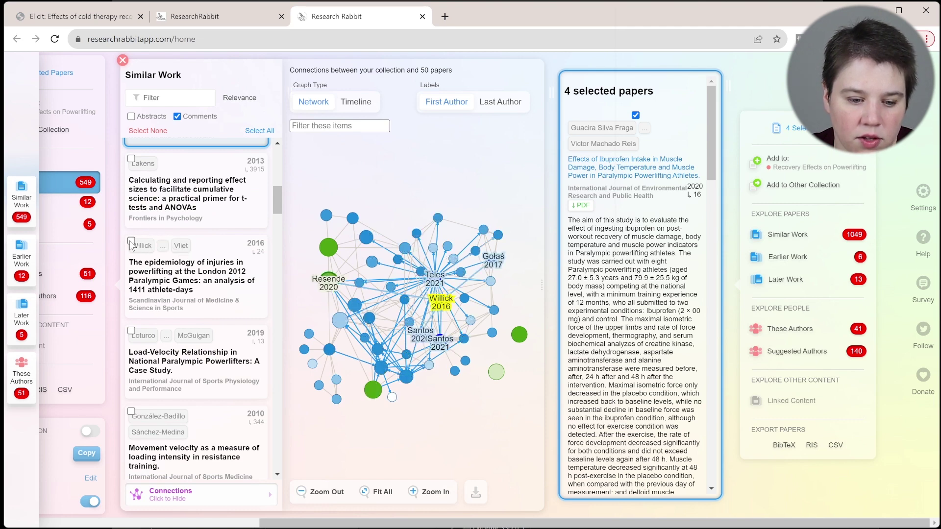
left_click(131, 246)
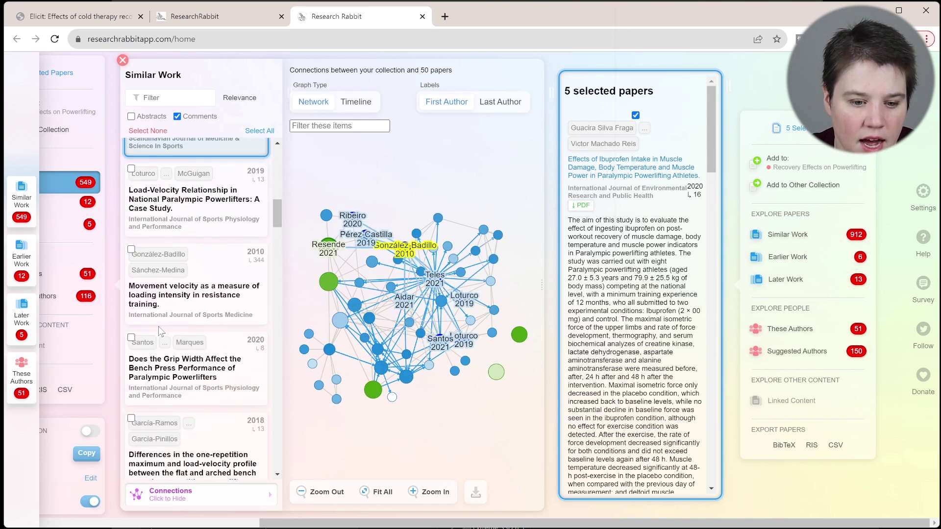
left_click(186, 94)
- Filter by 'powerlift' and tick the Santos, Loturco, Mendonça and Aidar papers
type("powerlif")
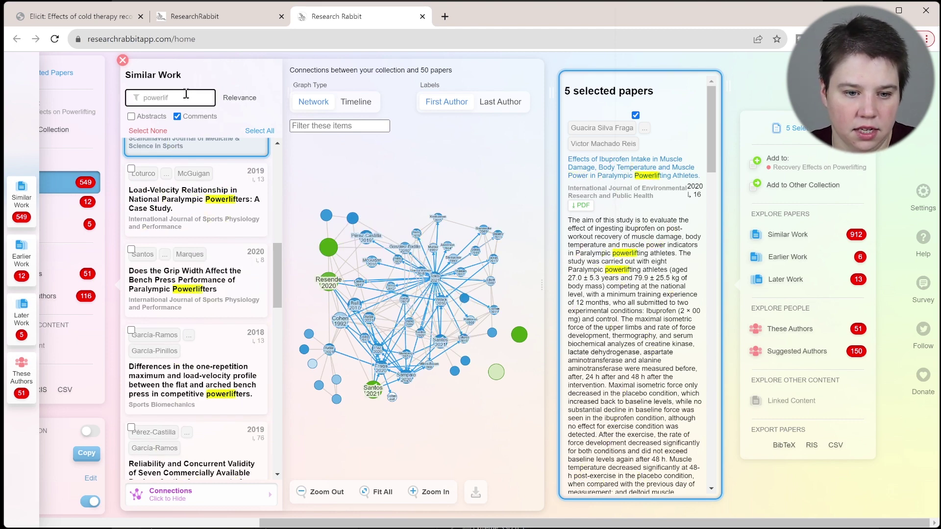
type("t")
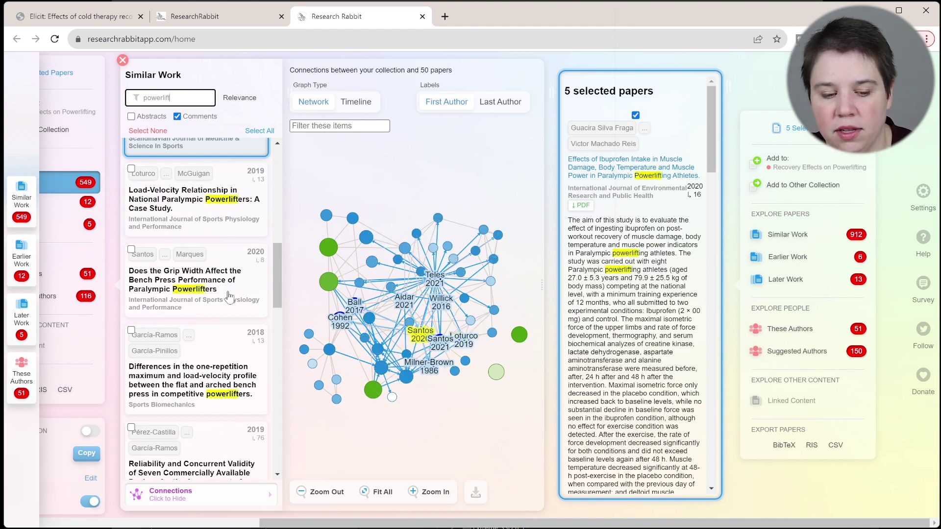
left_click(131, 249)
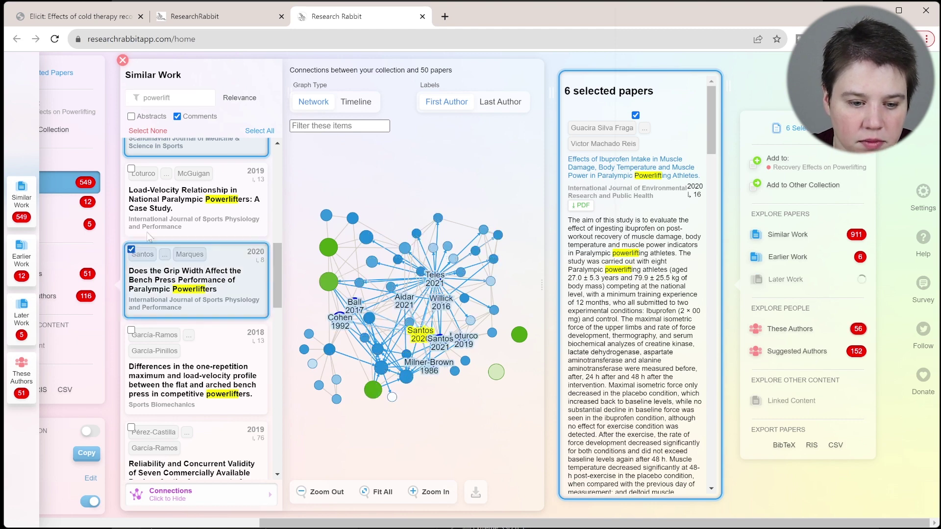
left_click(131, 167)
scroll(147, 246, "down", 5)
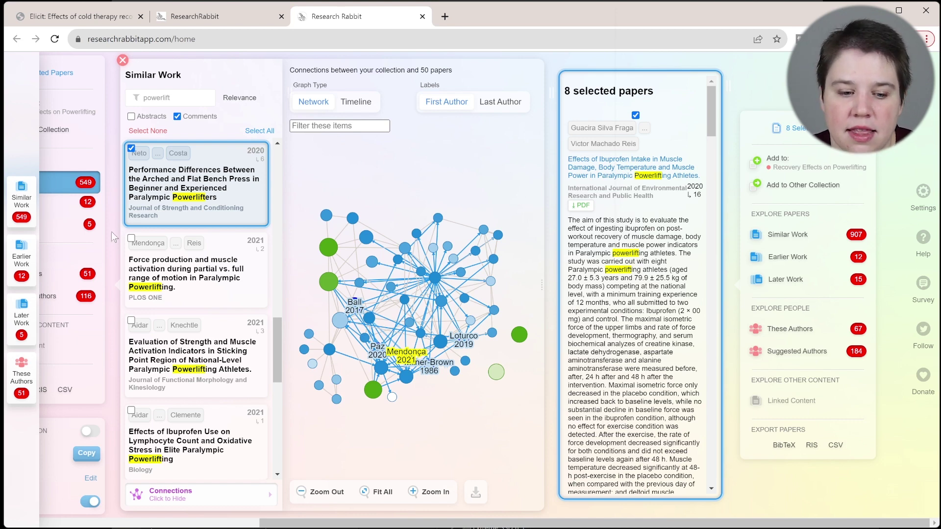
left_click(132, 239)
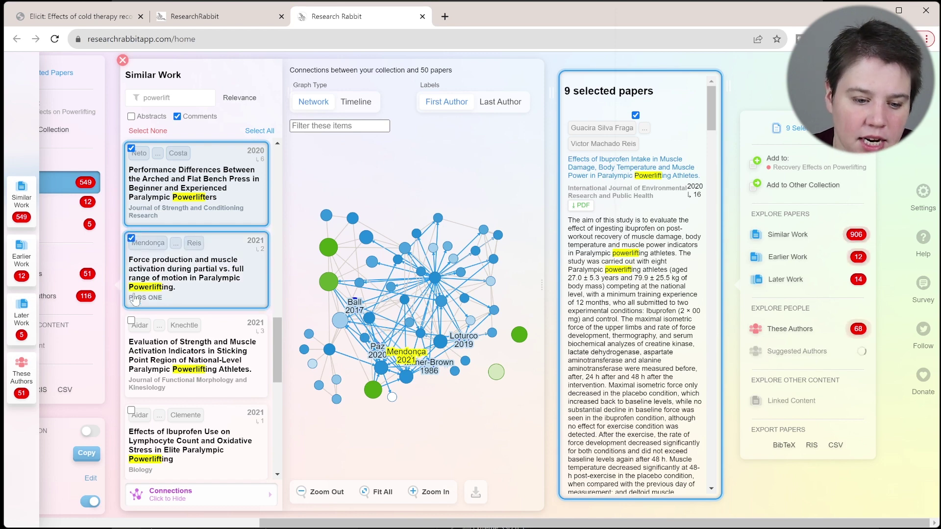
left_click(131, 321)
- Tick the ibuprofen lymphocyte and post-exercise hypotension papers, keeping comments displayed
scroll(145, 372, "down", 1)
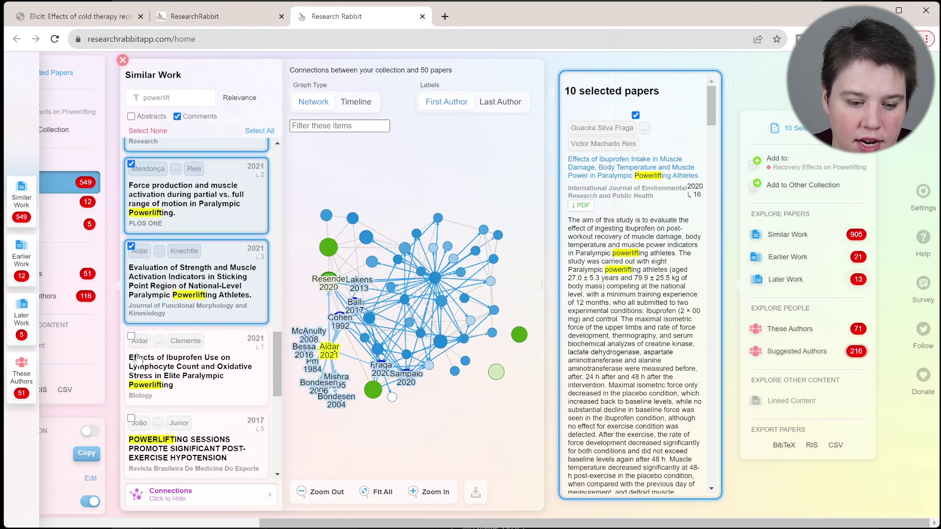
left_click(132, 337)
scroll(131, 313, "down", 2)
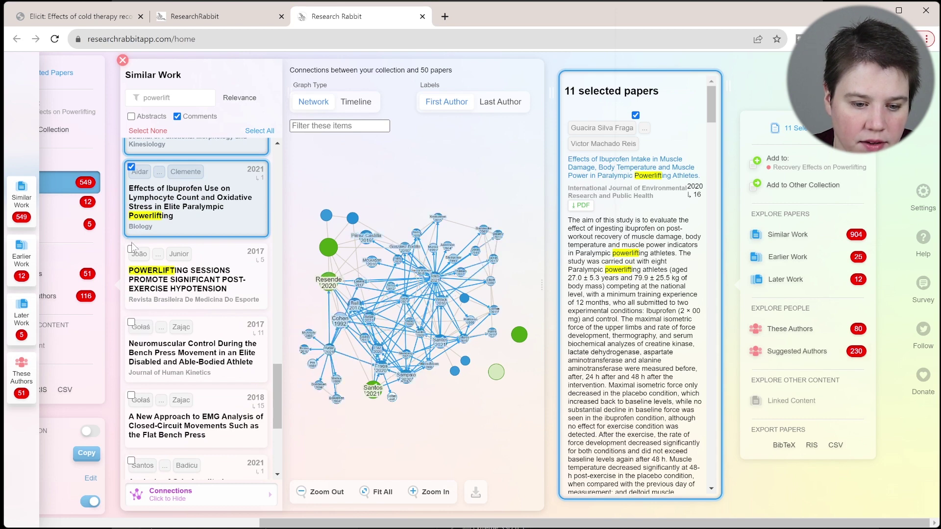
left_click(132, 250)
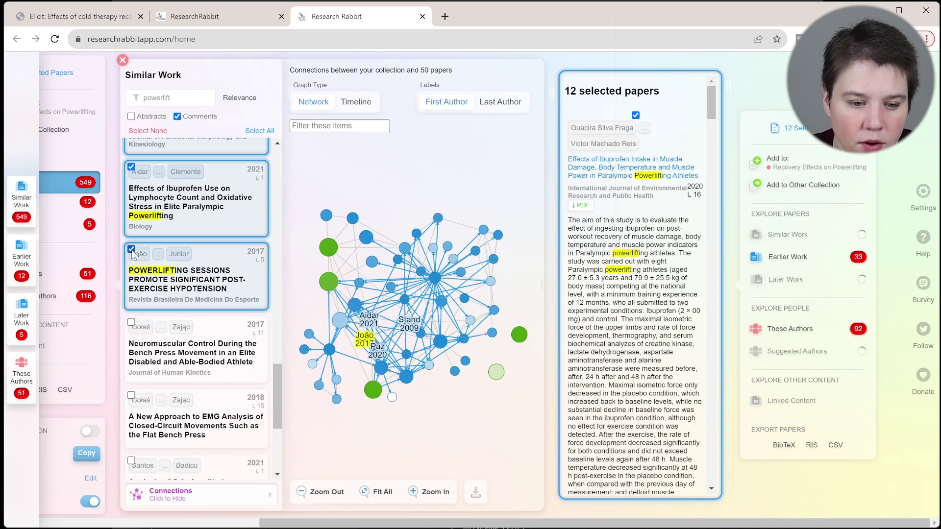
scroll(128, 227, "up", 1)
scroll(129, 228, "up", 10)
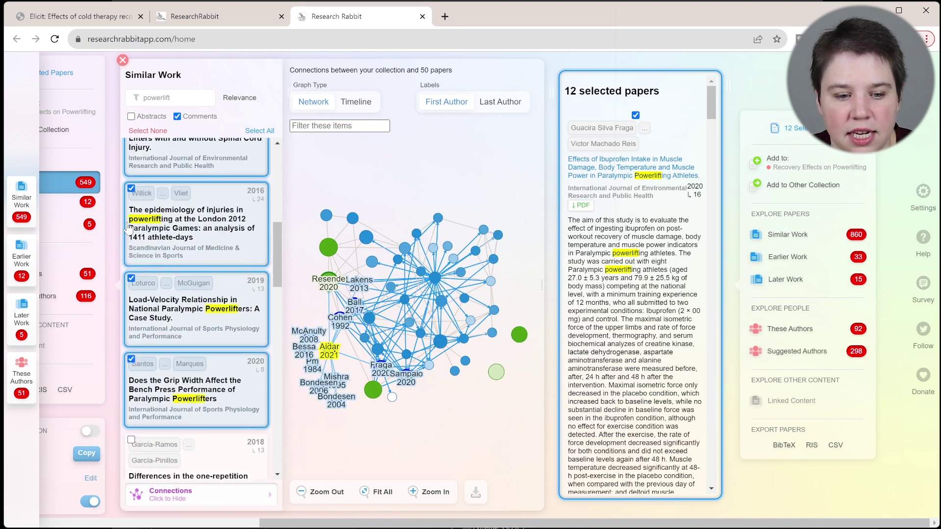
left_click(178, 116)
left_click(178, 116)
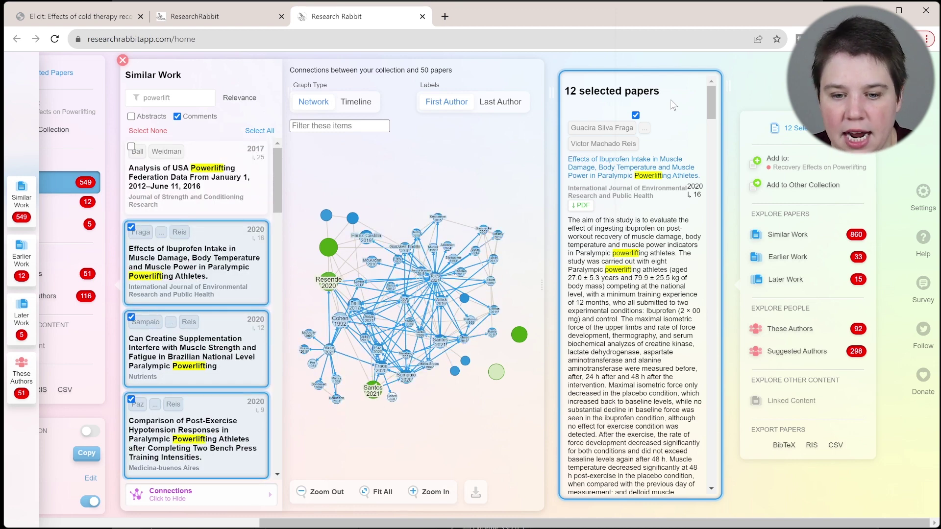
- Add the twelve selected papers to Recovery Effects on Powerlifting and close Similar Work
left_click(802, 172)
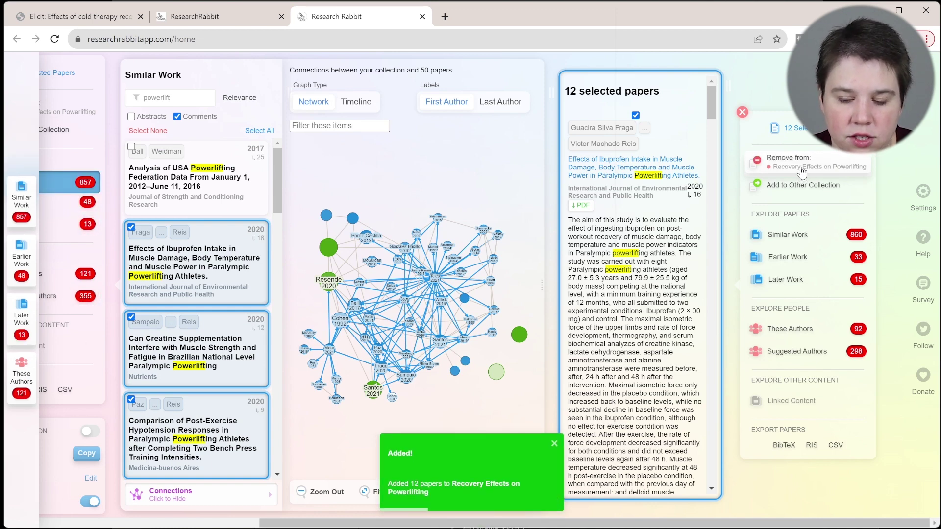
mouse_move(164, 73)
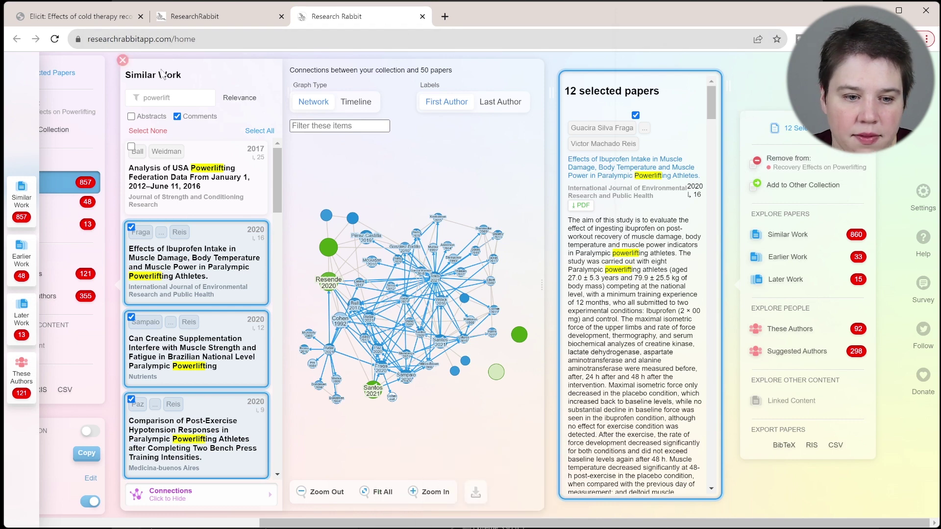
left_click(123, 60)
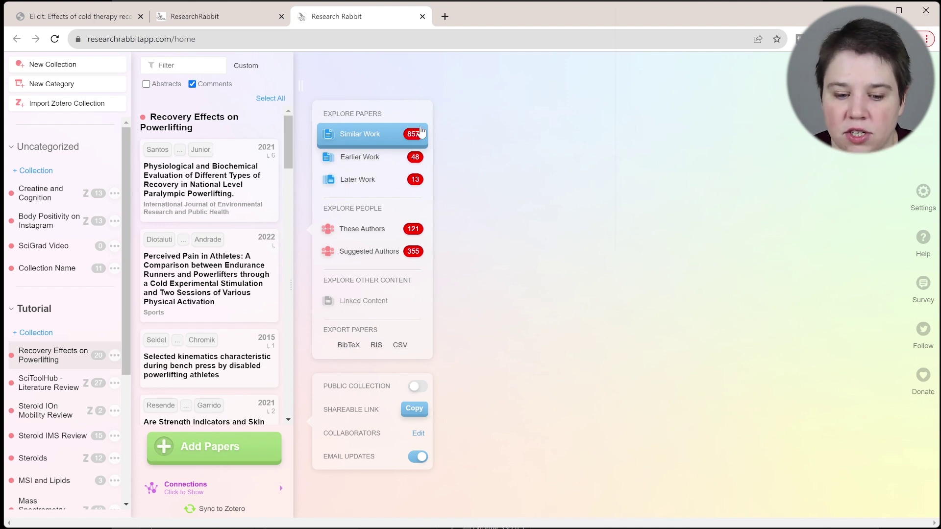
- From Later Work, add the bibliometrics scoping review, Paralympic powerlifting and force-velocity papers to Recovery Effects on Powerlifting
left_click(395, 180)
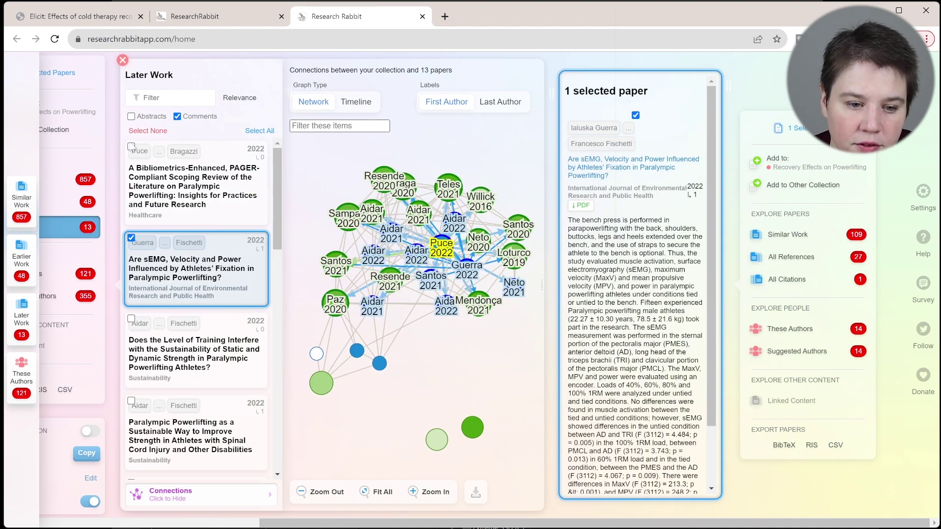
left_click(131, 147)
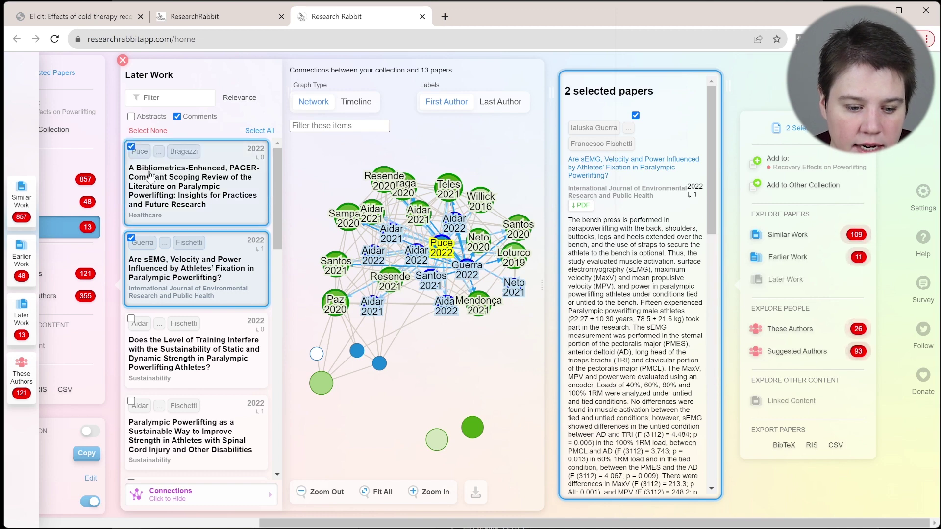
scroll(150, 242, "down", 3)
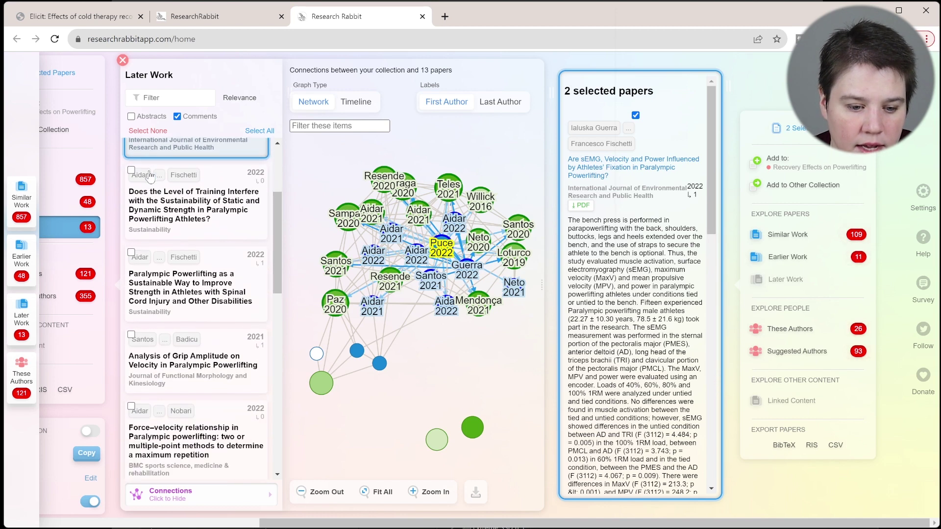
left_click(132, 247)
scroll(142, 284, "down", 3)
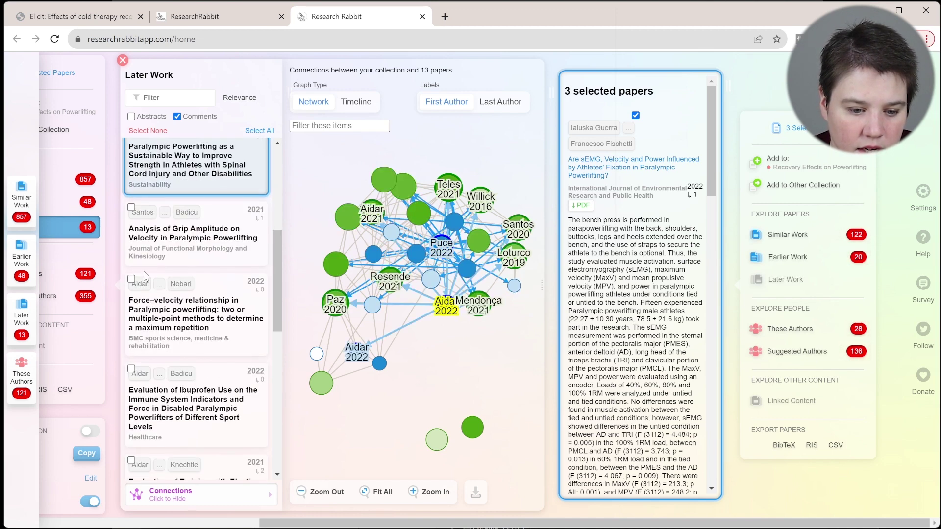
left_click(131, 279)
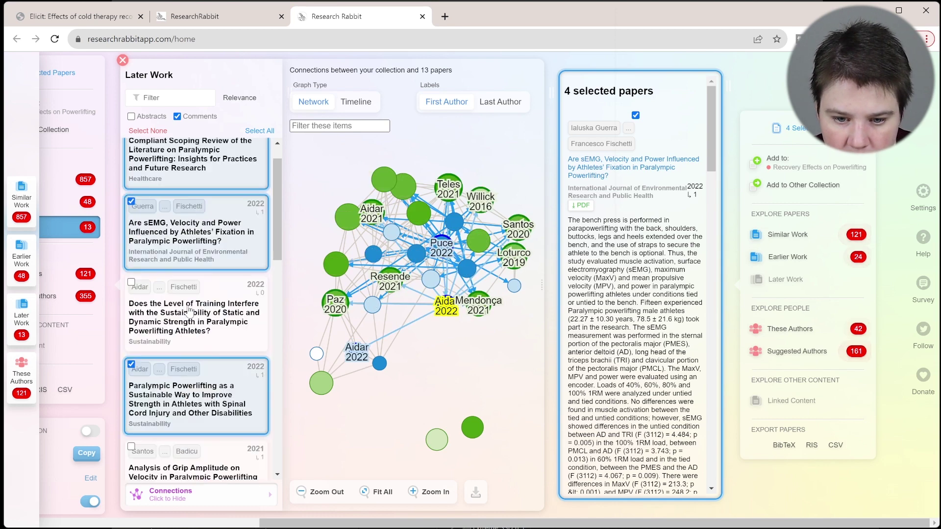
left_click(788, 167)
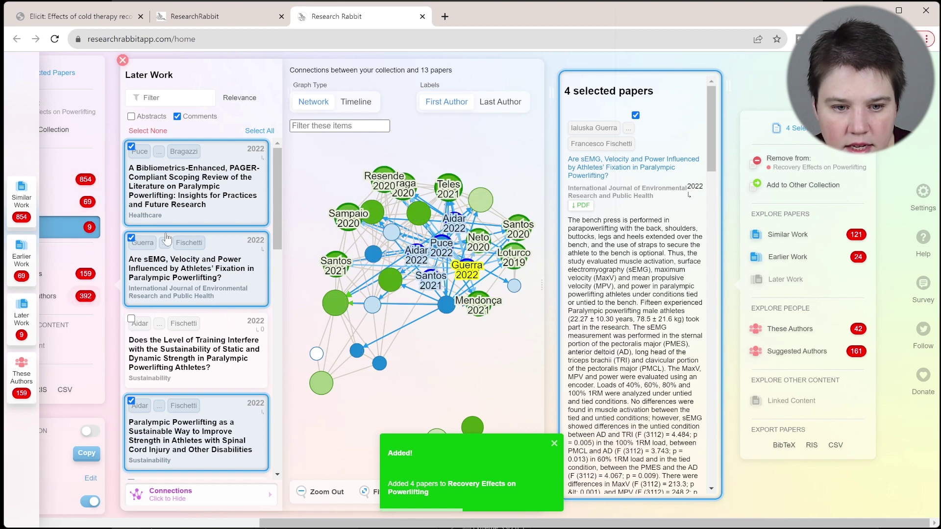
- Close the Later Work panel and scroll through the collection's 24 papers
left_click(122, 60)
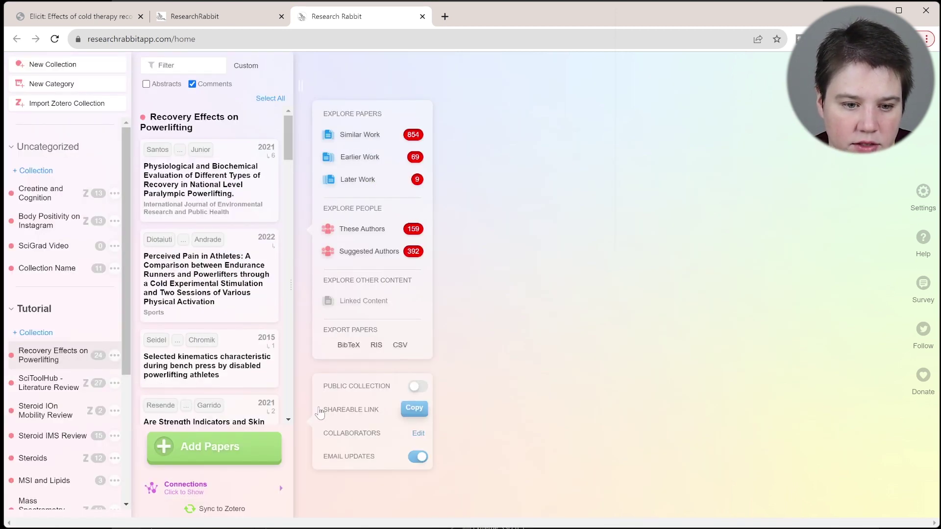
scroll(213, 215, "down", 8)
scroll(213, 216, "down", 10)
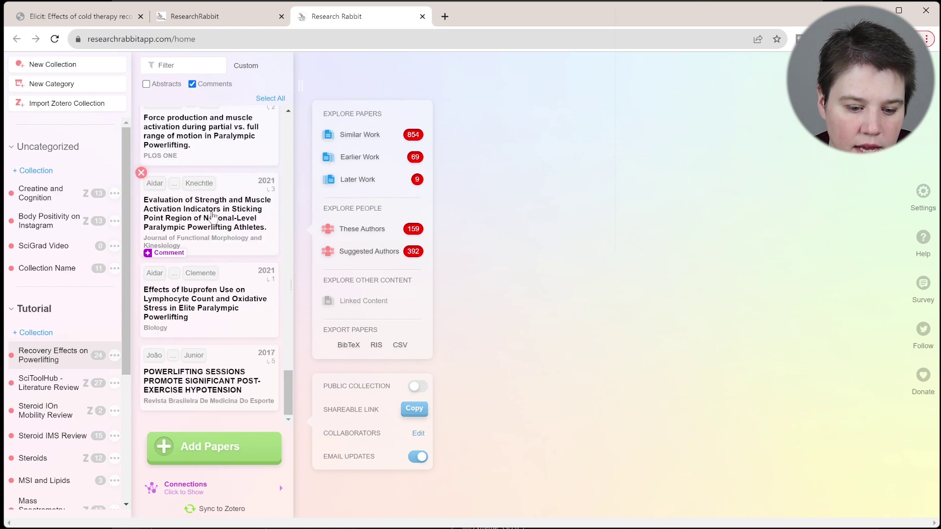
scroll(213, 216, "up", 10)
scroll(212, 216, "up", 8)
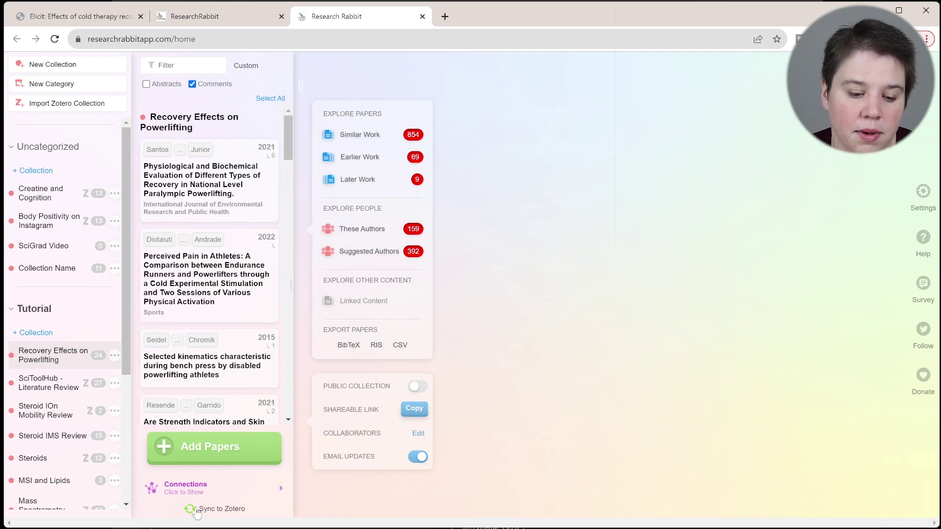
- Sync the collection to a new Zotero collection named PowerLifting, then bring up Zotero
left_click(211, 511)
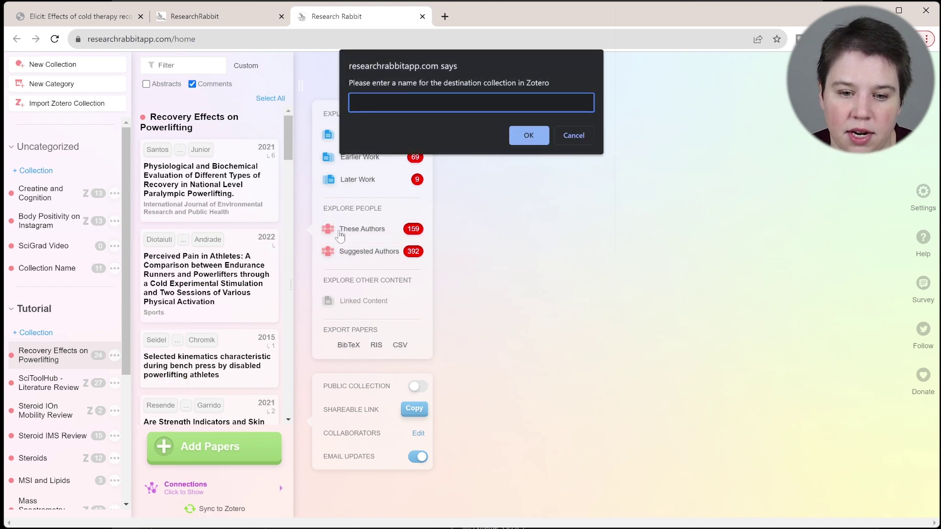
type("Po")
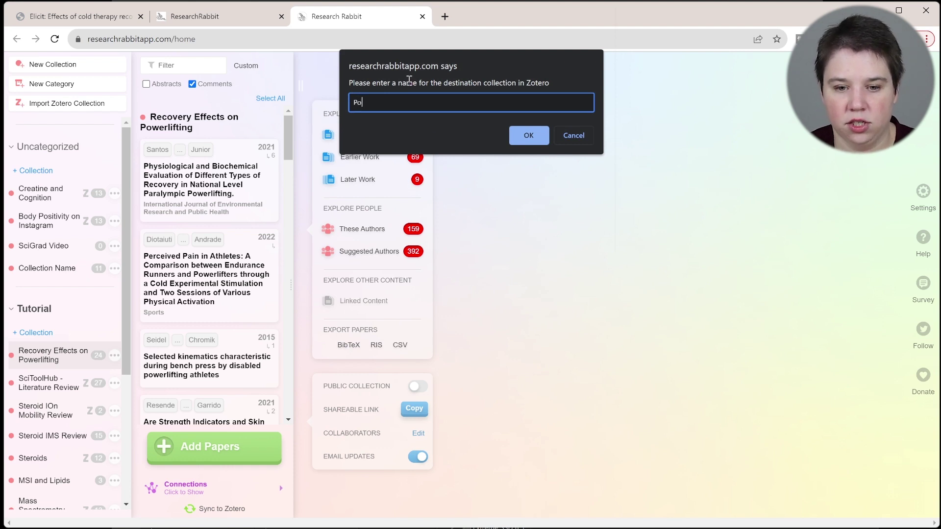
type("werLifting")
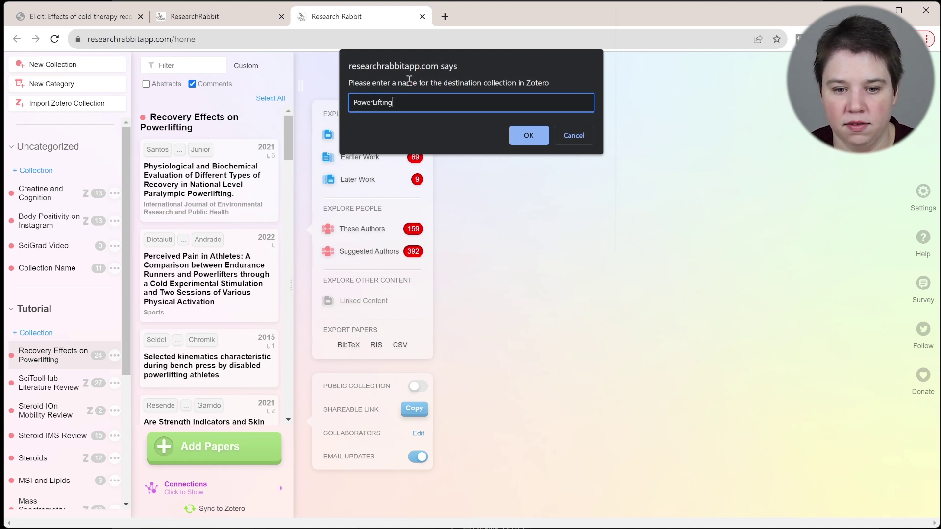
left_click(525, 136)
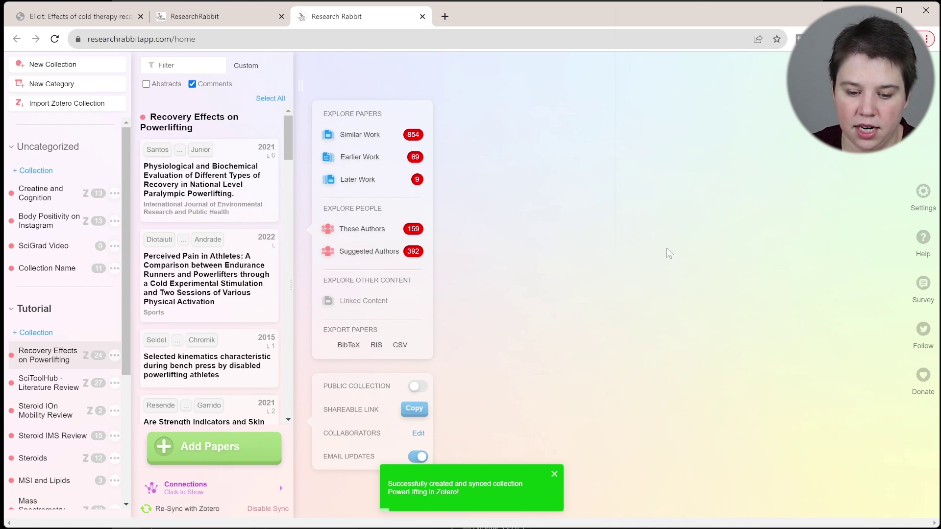
left_click(667, 524)
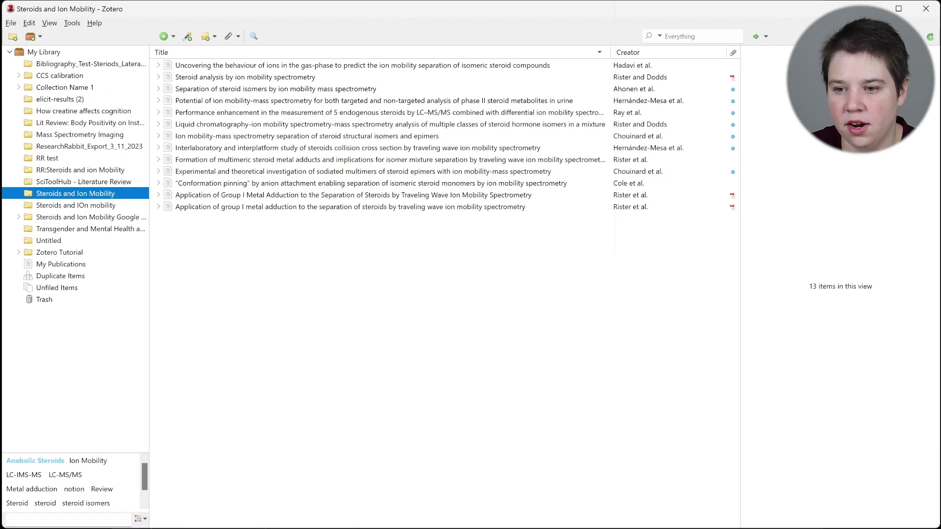
- Open the PowerLifting collection and view the Perceived Pain and Load-Velocity case study abstracts
left_click(931, 38)
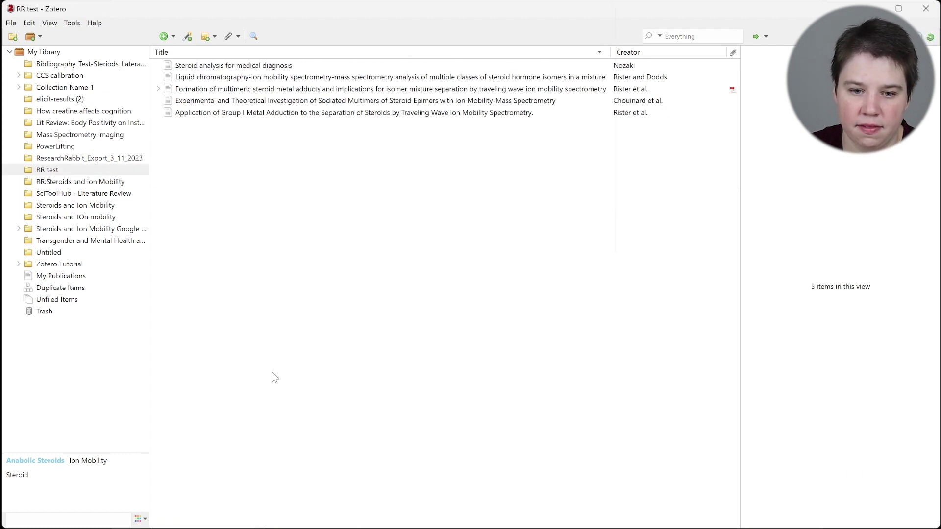
left_click(63, 147)
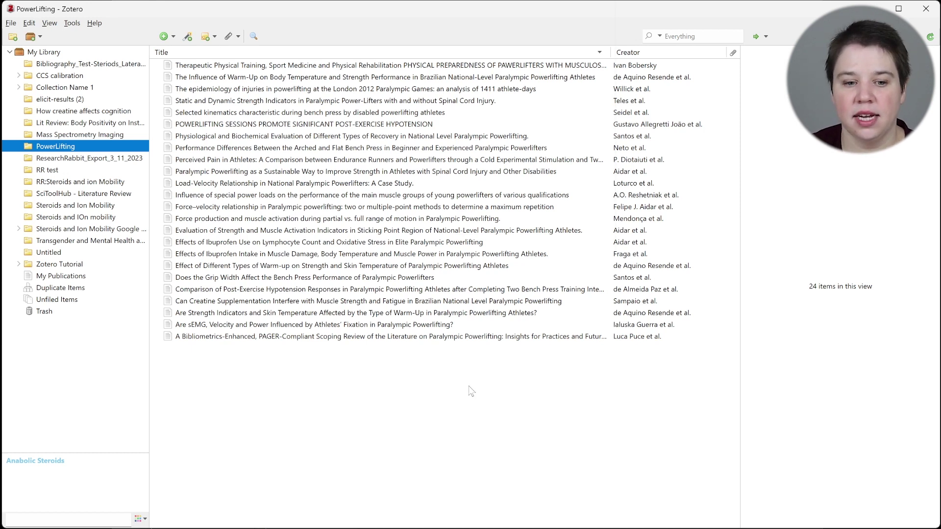
left_click(325, 159)
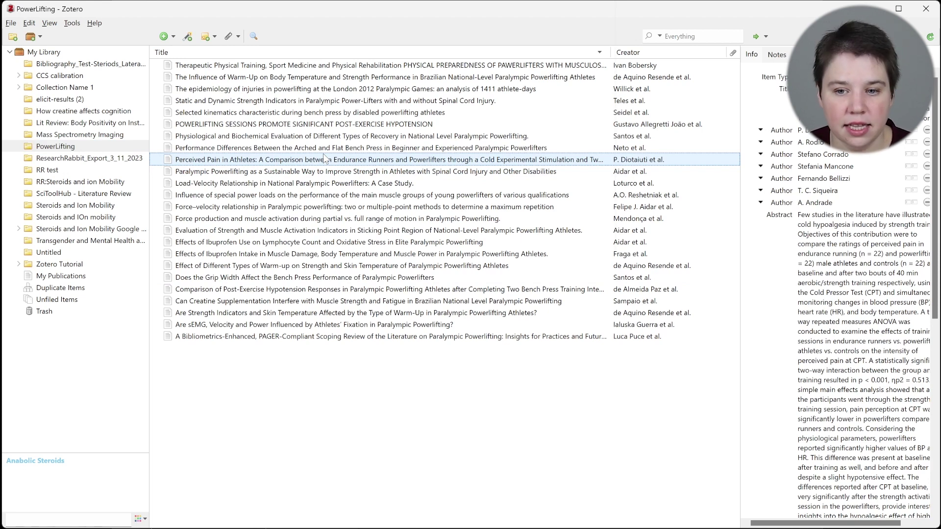
left_click(837, 314)
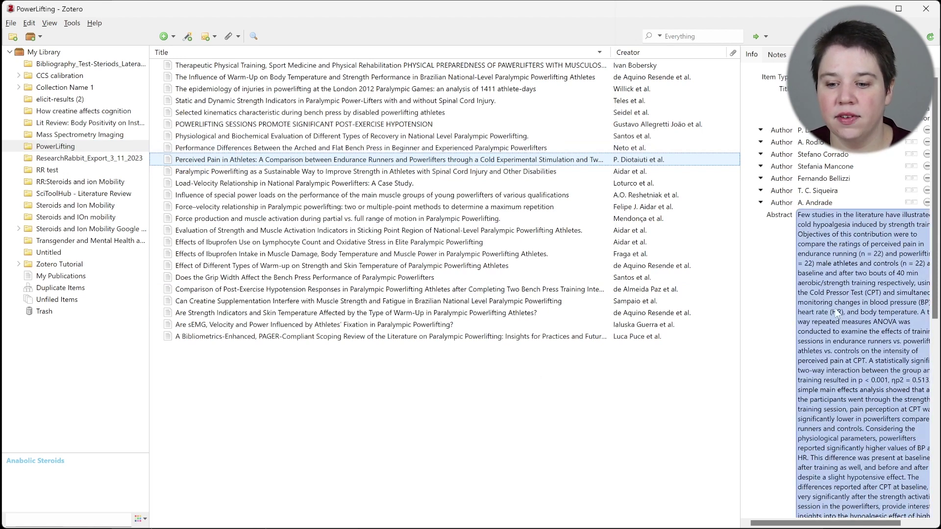
left_click(803, 363)
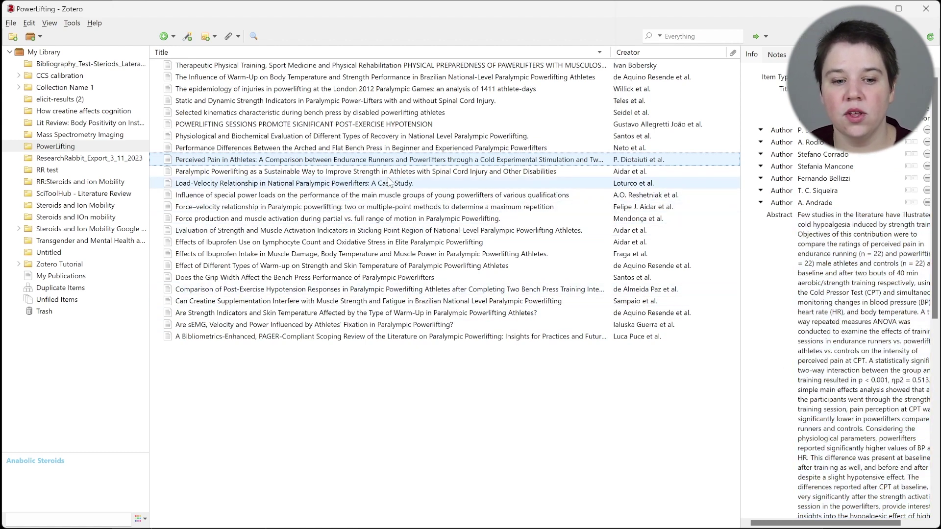
left_click(376, 186)
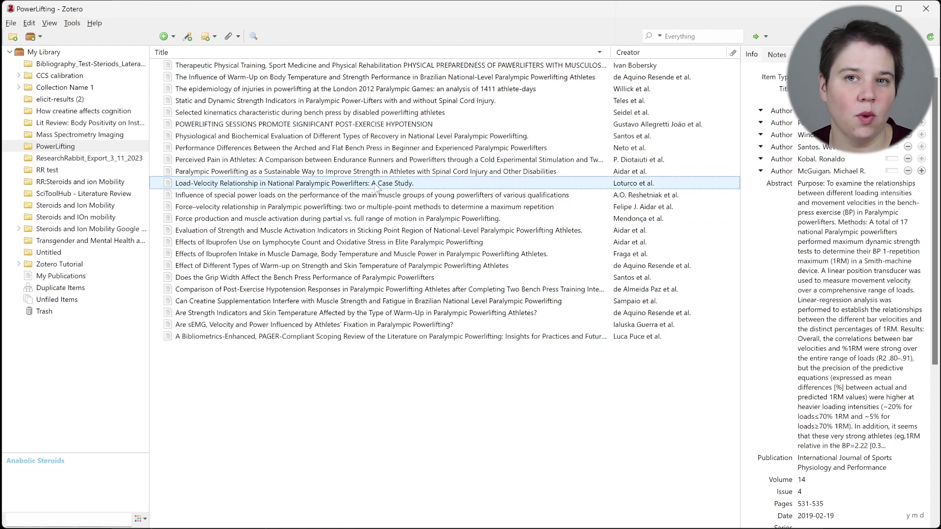
left_click(849, 195)
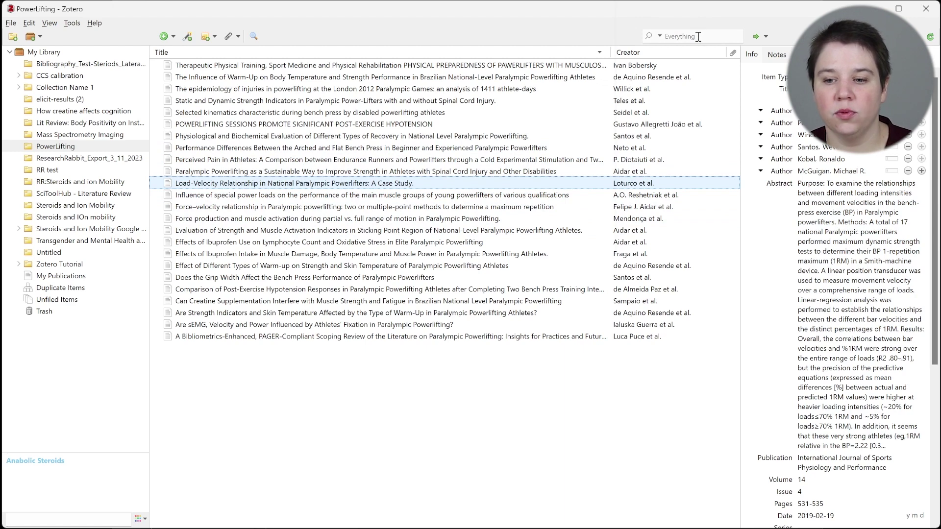
- Filter the PowerLifting collection with 'recovery' and open the bibliometrics scoping review's details
left_click(698, 36)
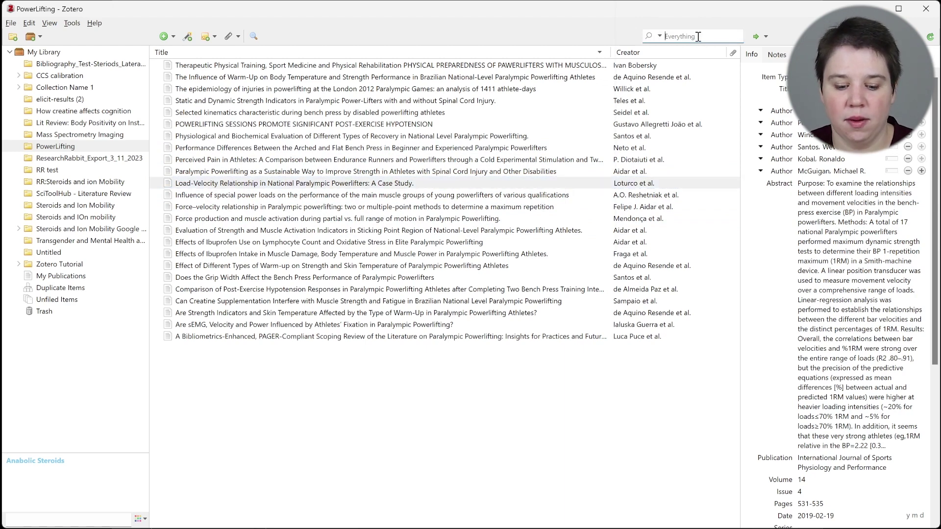
type("recovery")
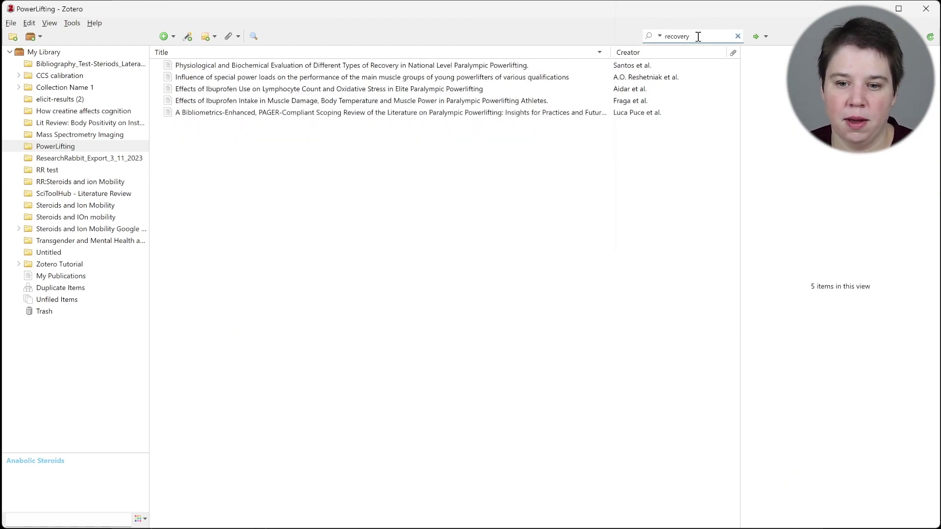
left_click(325, 116)
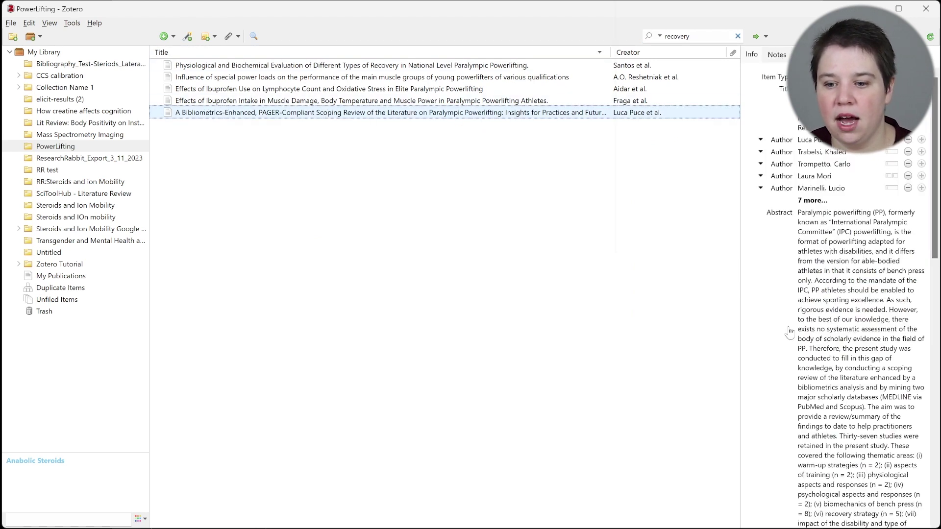
left_click(833, 123)
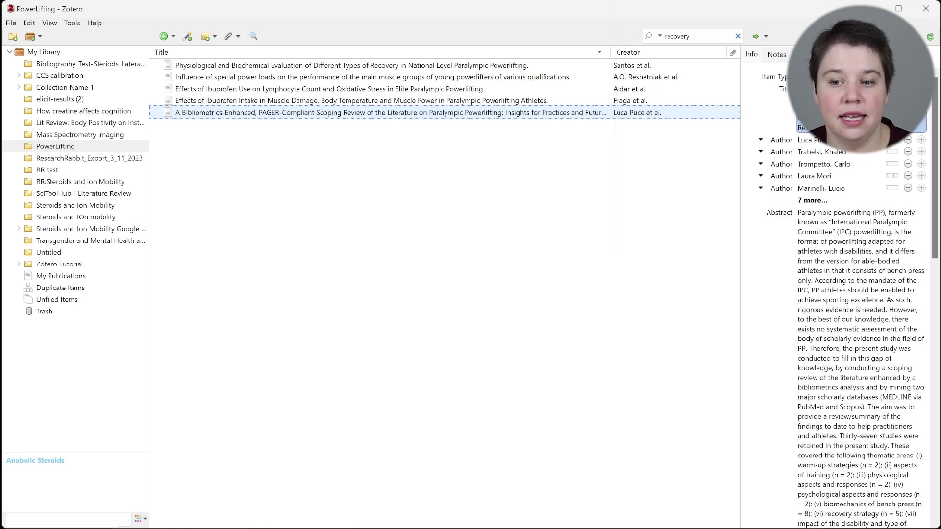
- Read through the scoping review's abstract without editing it
left_click(864, 346)
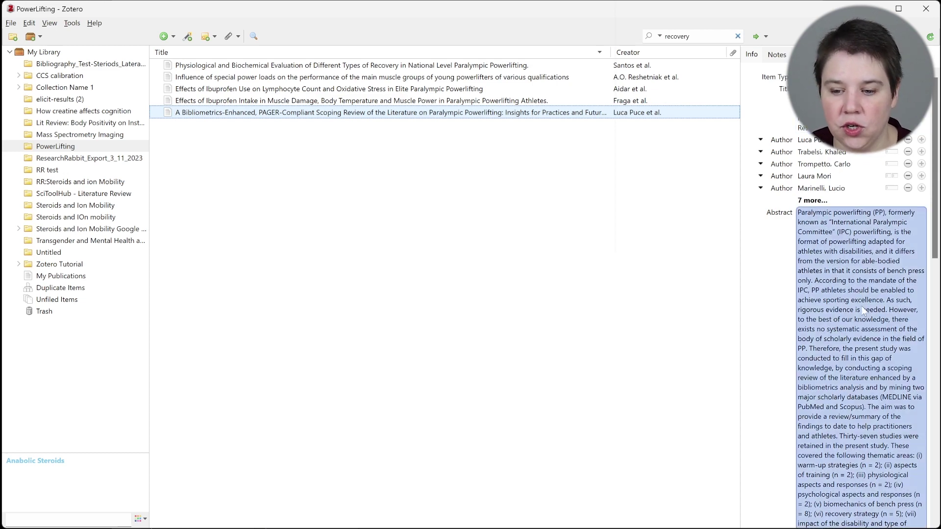
scroll(864, 346, "down", 7)
scroll(854, 330, "down", 10)
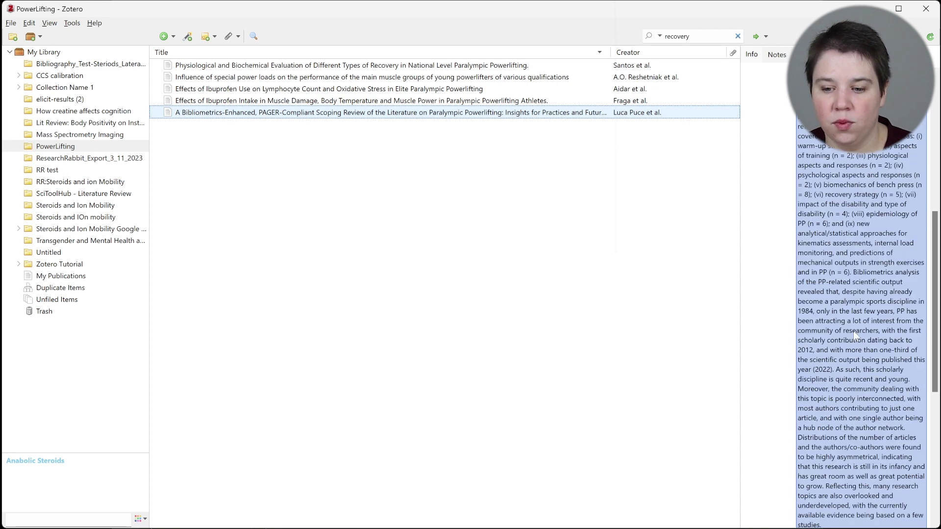
scroll(854, 331, "up", 15)
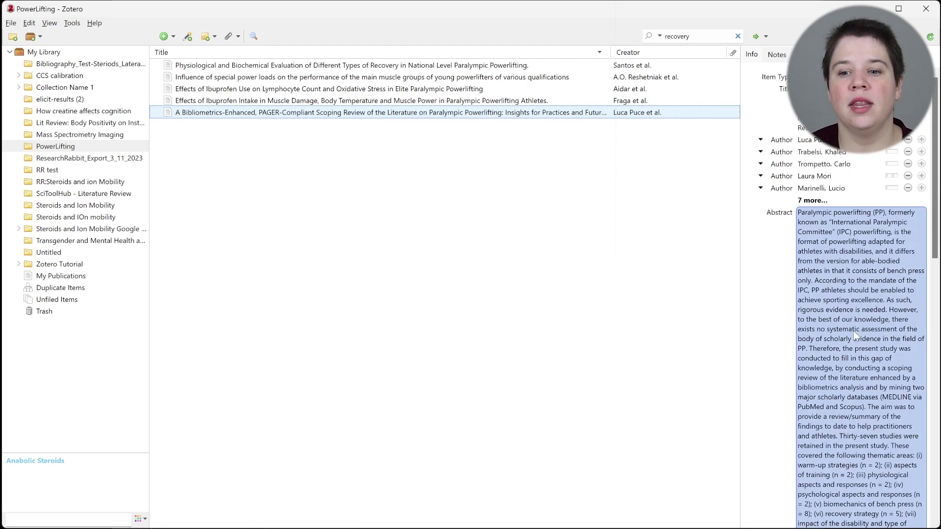
key("Escape")
left_click(798, 217)
key("Escape")
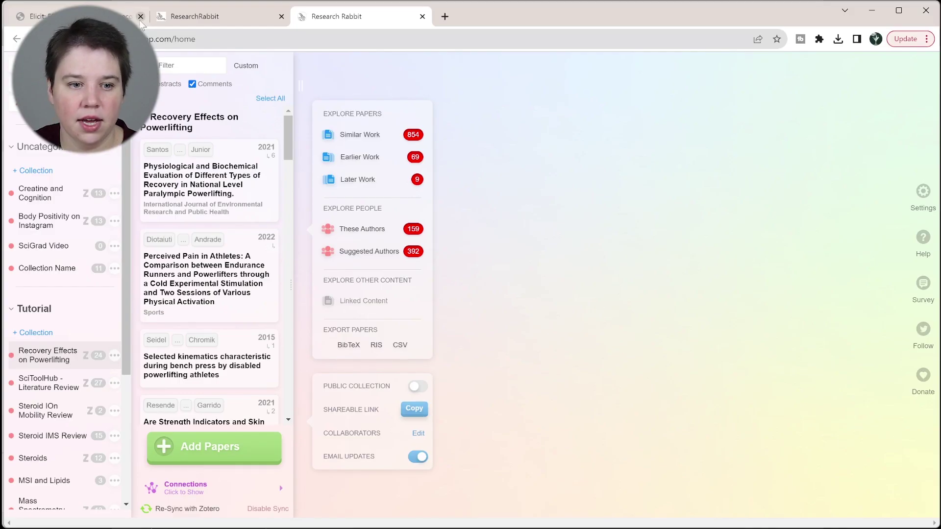
- Select Elicit's summary sentence for the strength indicators warm-up paper, then return to Zotero
left_click(54, 16)
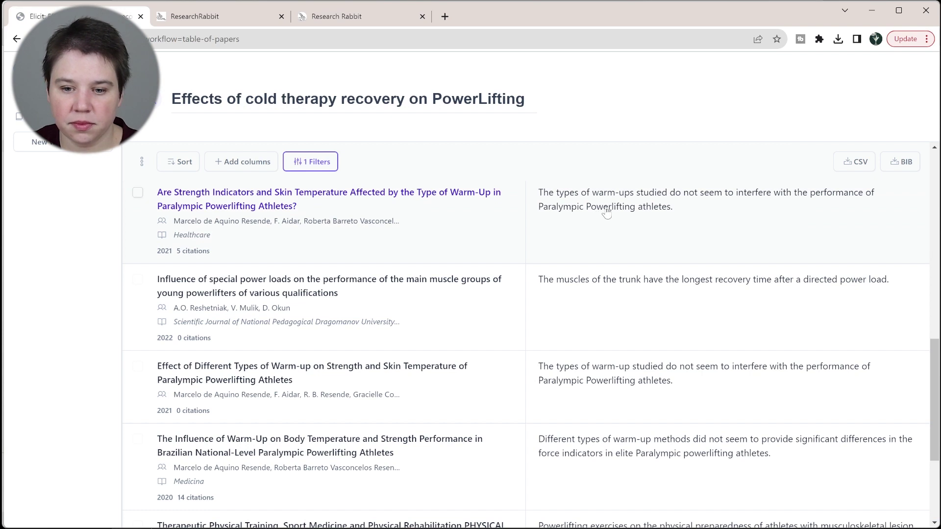
left_click_drag(696, 212, 534, 198)
key("ctrl+c")
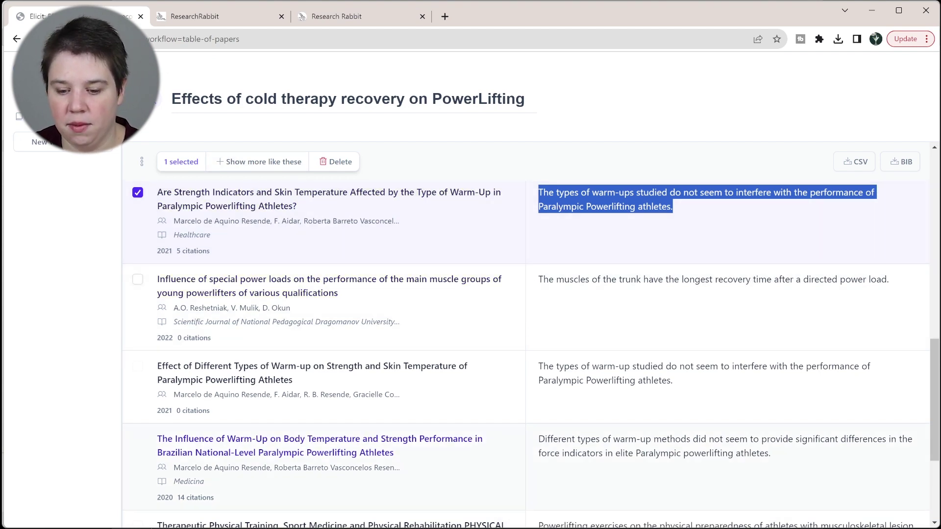
left_click(668, 519)
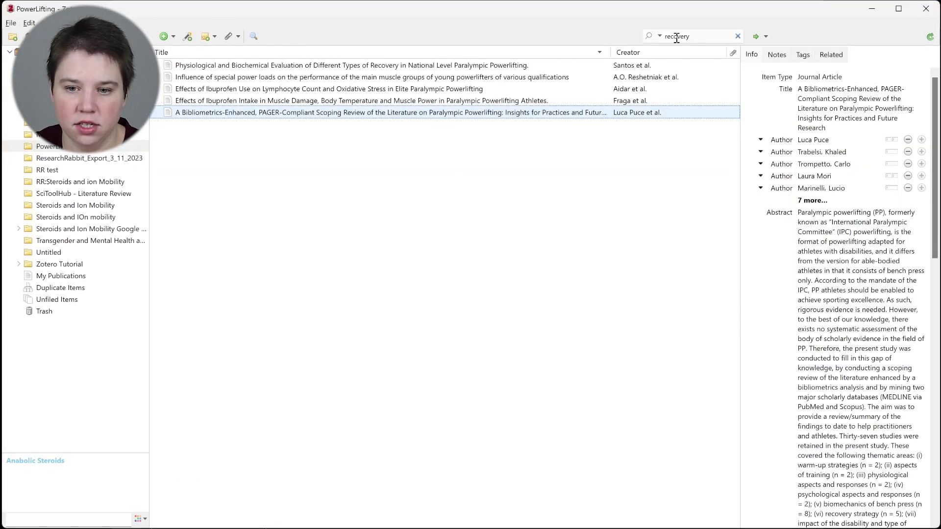
- Search 'strength indicators' and start a new child note on the warm-up paper
left_click(700, 36)
type("str")
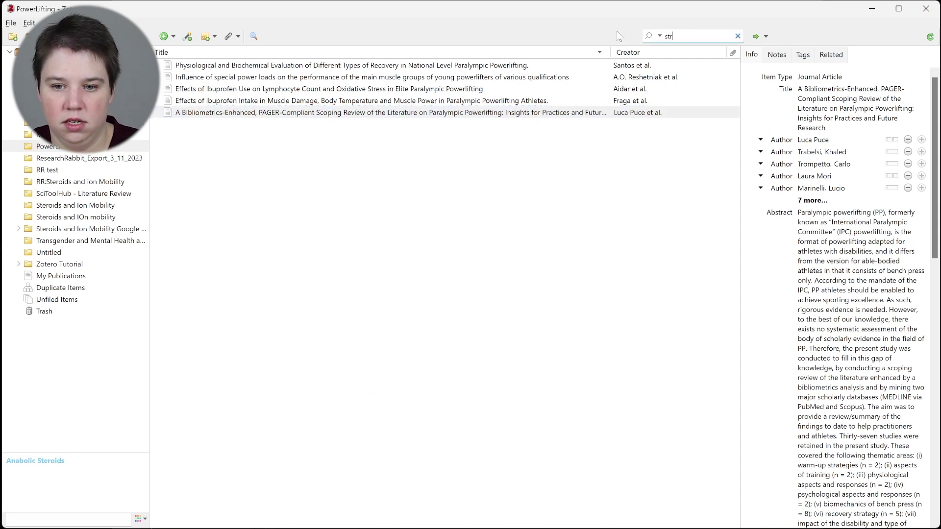
type("ength indicators")
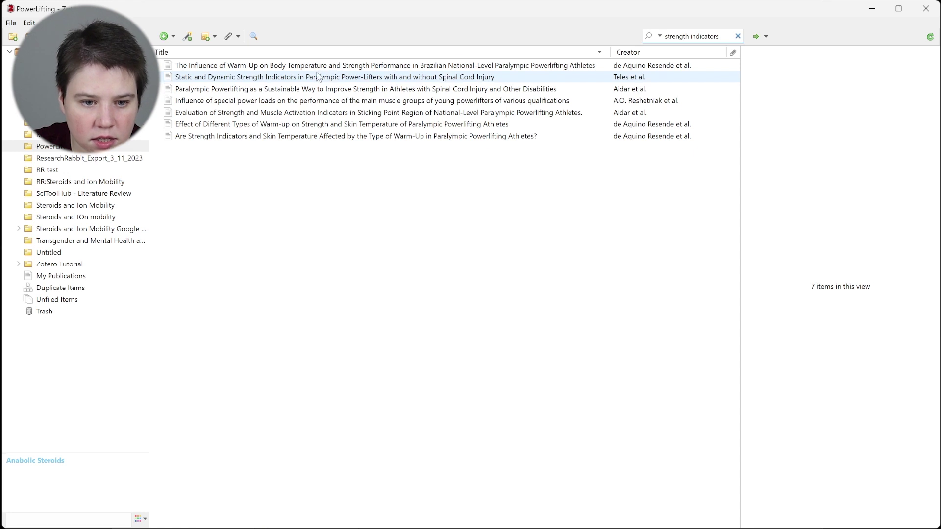
left_click(275, 134)
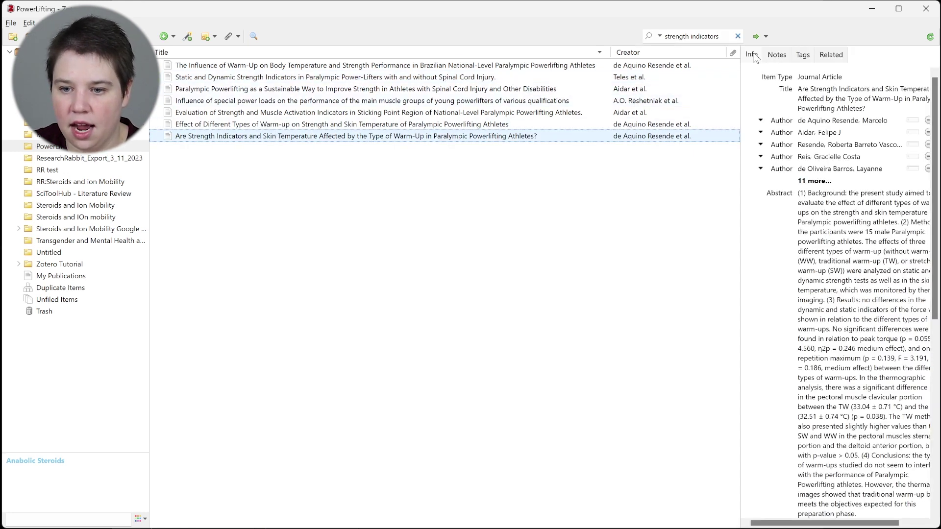
left_click(777, 55)
left_click(795, 74)
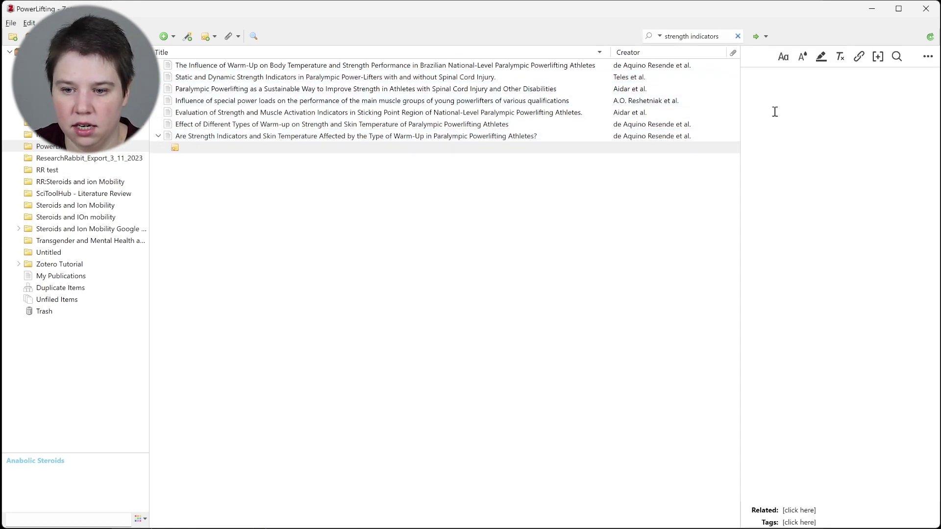
- Paste Elicit's summary into the note under the heading 'Elicit's Abstract Summary'
key("ctrl+v")
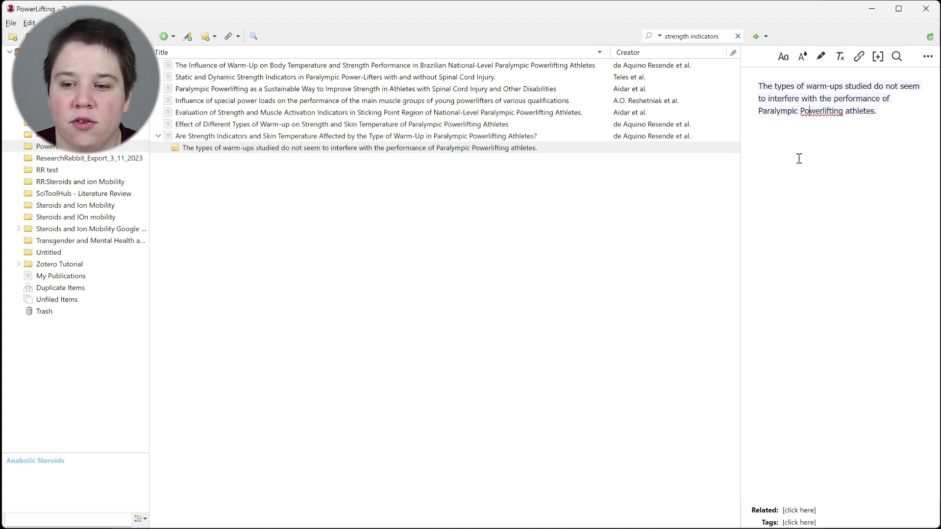
left_click(759, 87)
key("Return")
left_click(760, 88)
type("El")
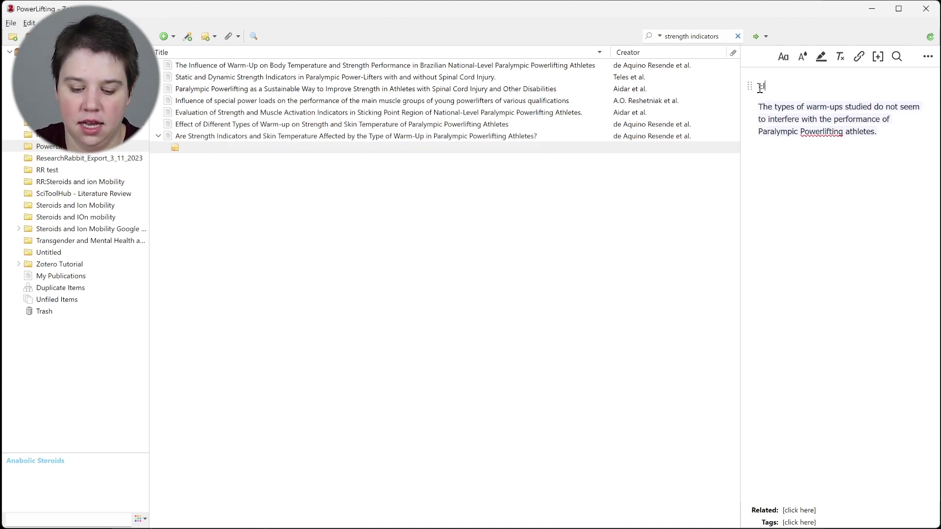
type("icit's A")
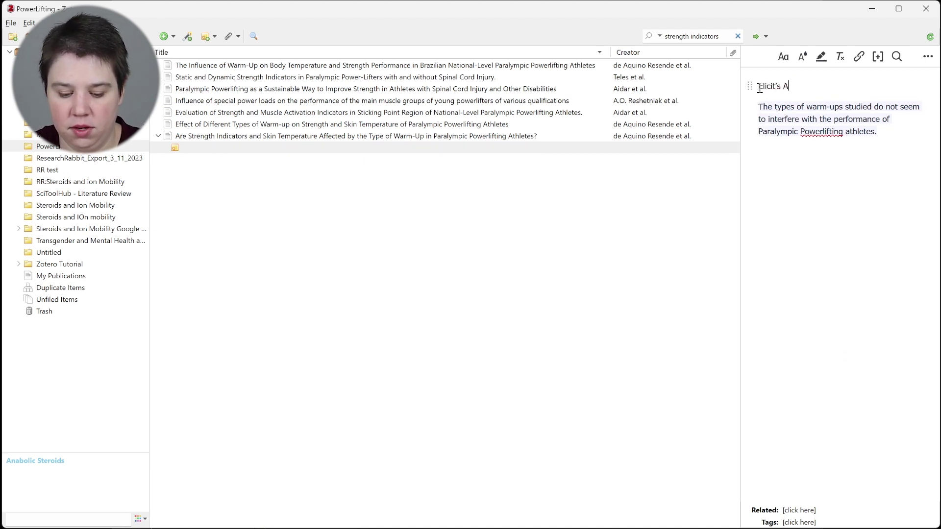
type("bstract Summa")
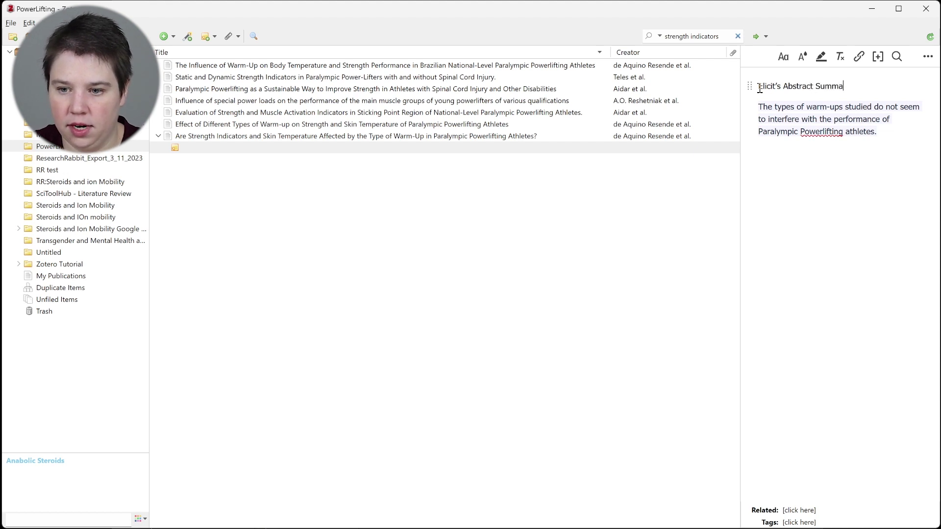
type("ry")
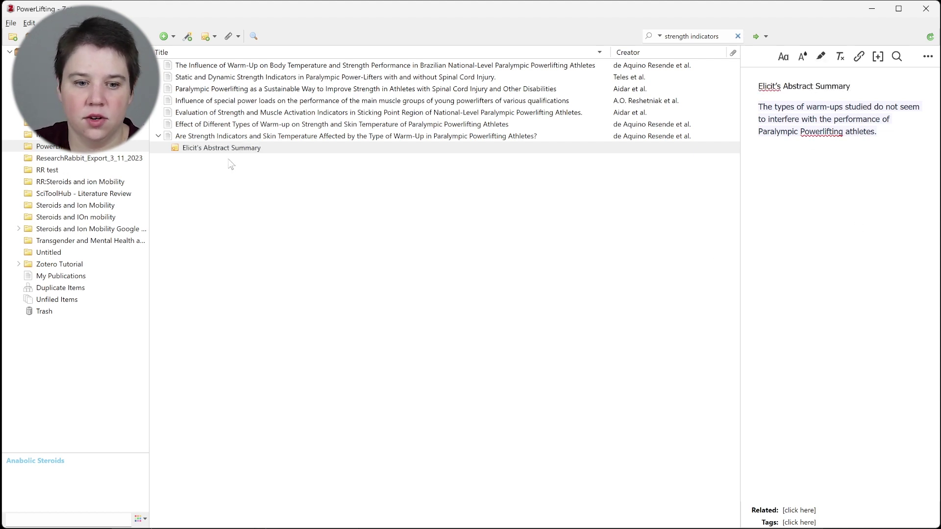
left_click(249, 150)
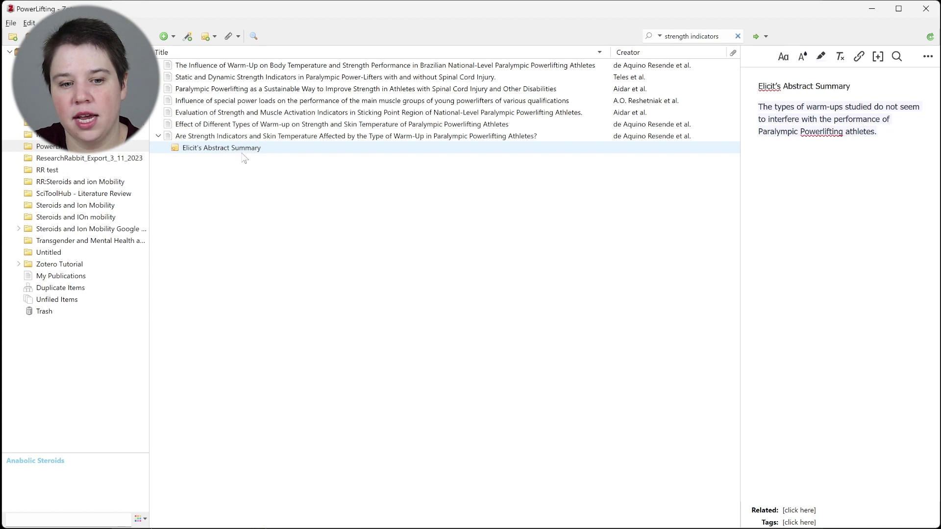
left_click(883, 140)
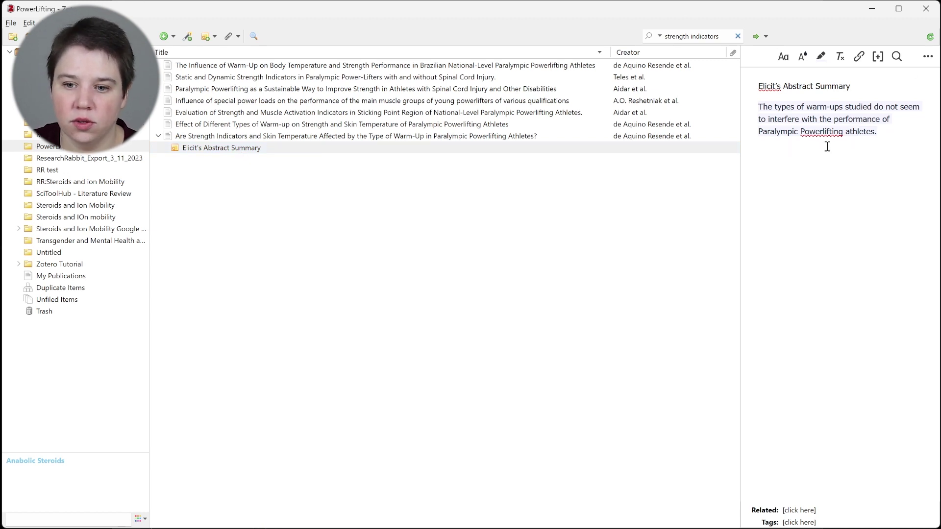
left_click(659, 266)
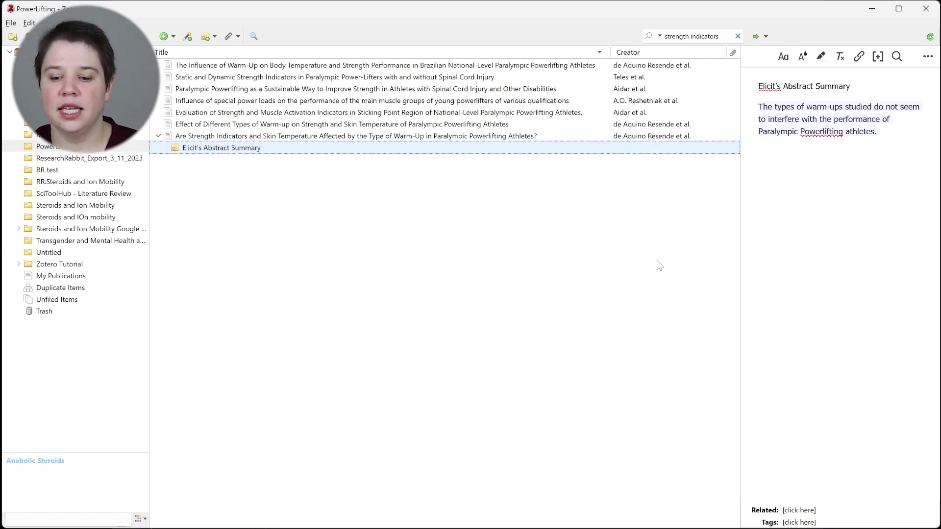